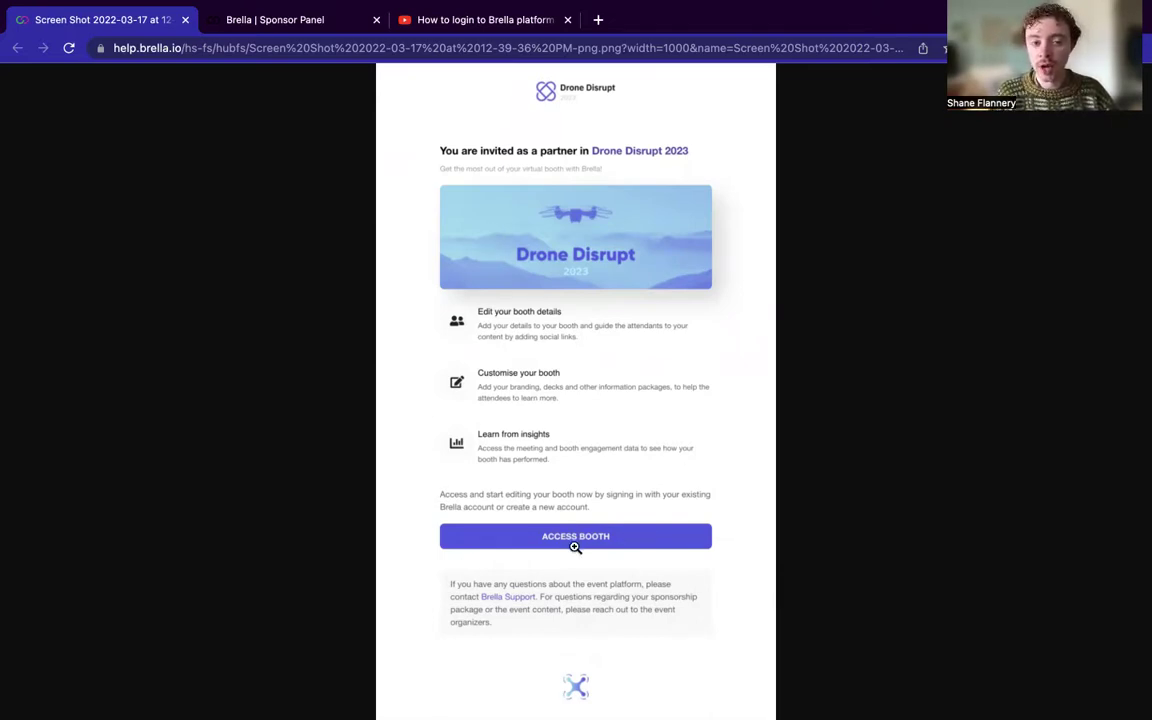
# - Enlarge the Drone Disrupt 2023 partner invitation email screenshot to full size
pyautogui.click(473, 437)
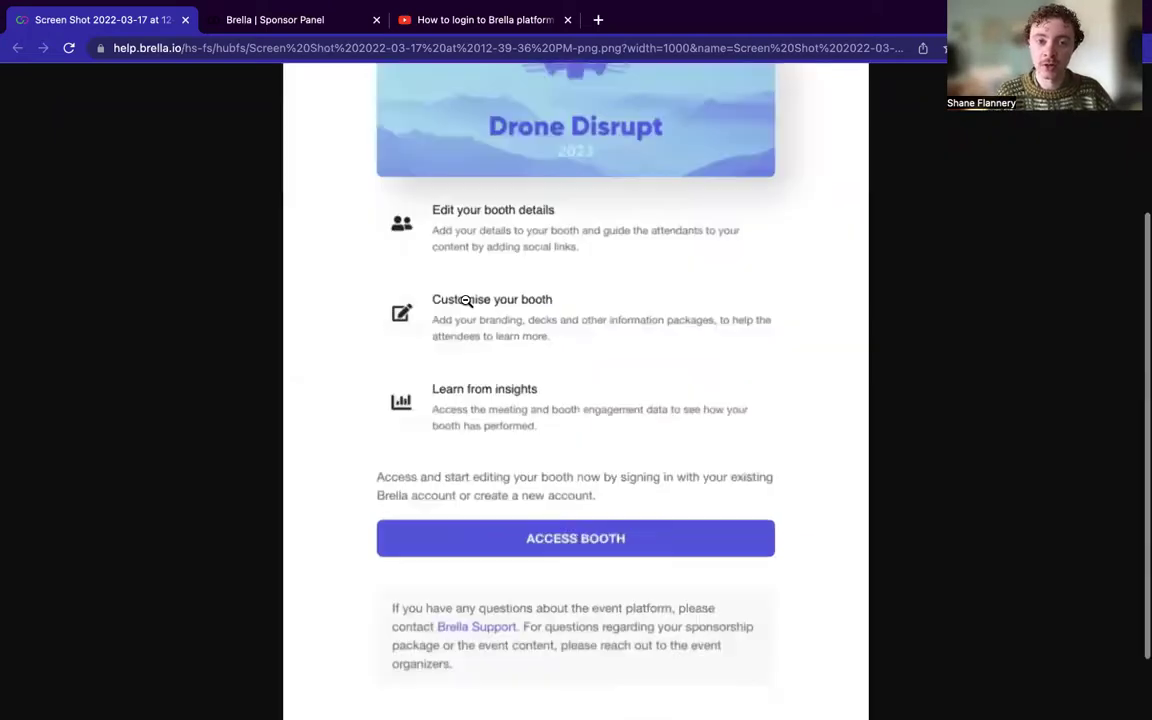
# - Switch to the Sponsor Panel events list showing Demo Conference 2028 and Auto Conf
pyautogui.click(316, 22)
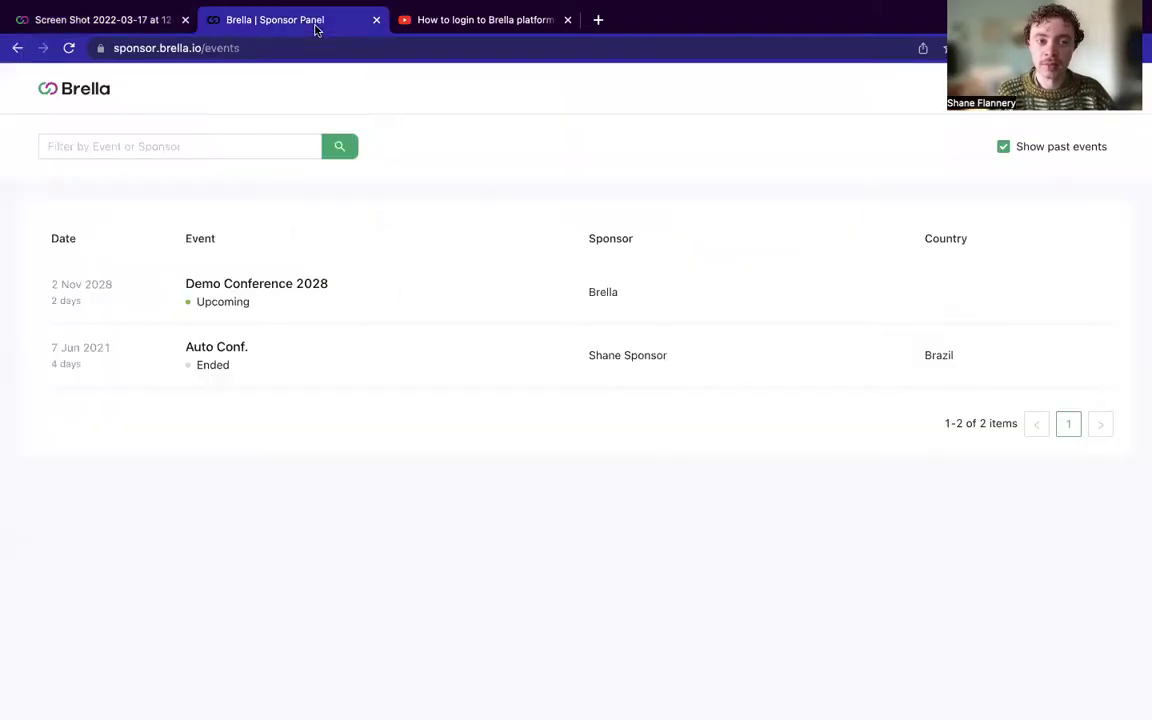
# - Open Demo Conference 2028's overview and review its 2 visitors, 0% acceptance and 38m 30s booth time
pyautogui.click(265, 285)
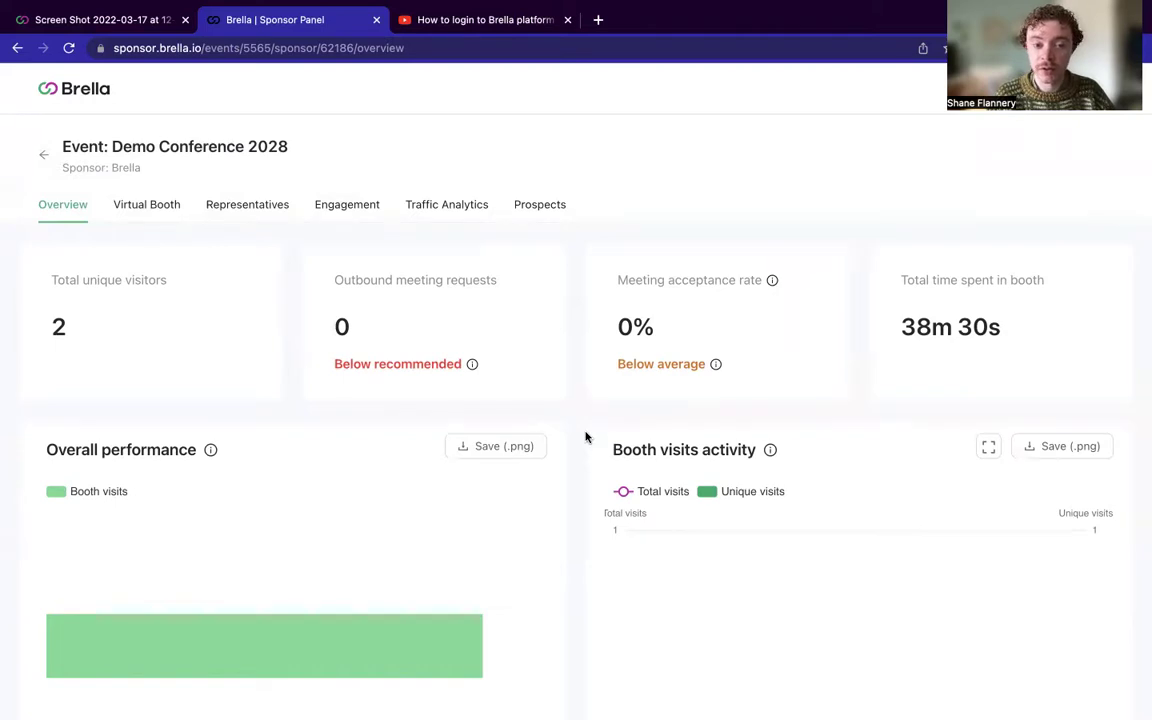
pyautogui.scroll(-5, 586, 437)
pyautogui.scroll(-3, 586, 437)
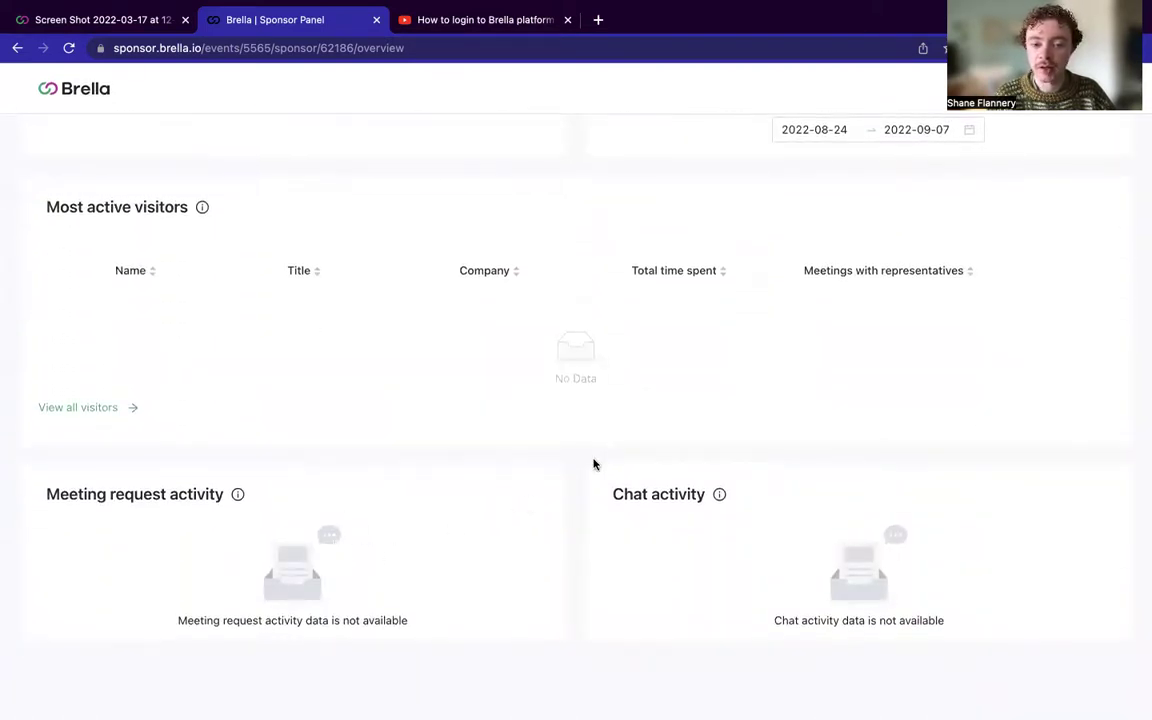
pyautogui.scroll(8, 589, 455)
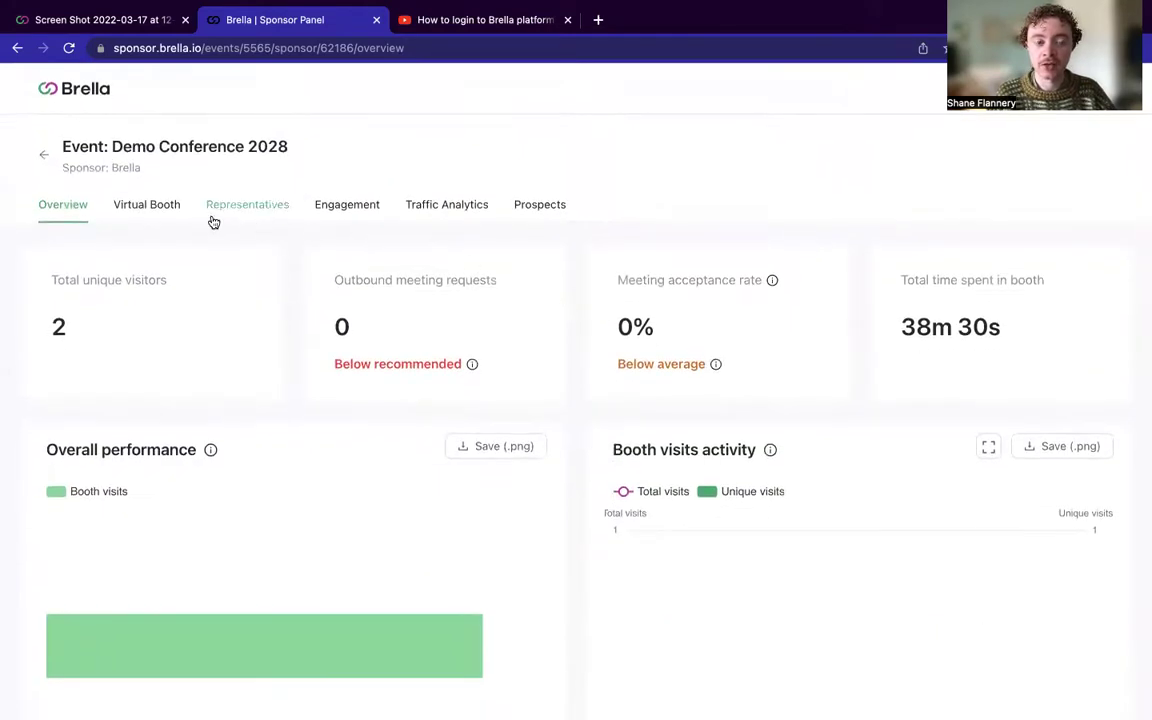
# - Open the Virtual Booth editor and look through Booth Details, the Carousel Deck and live preview
pyautogui.click(172, 205)
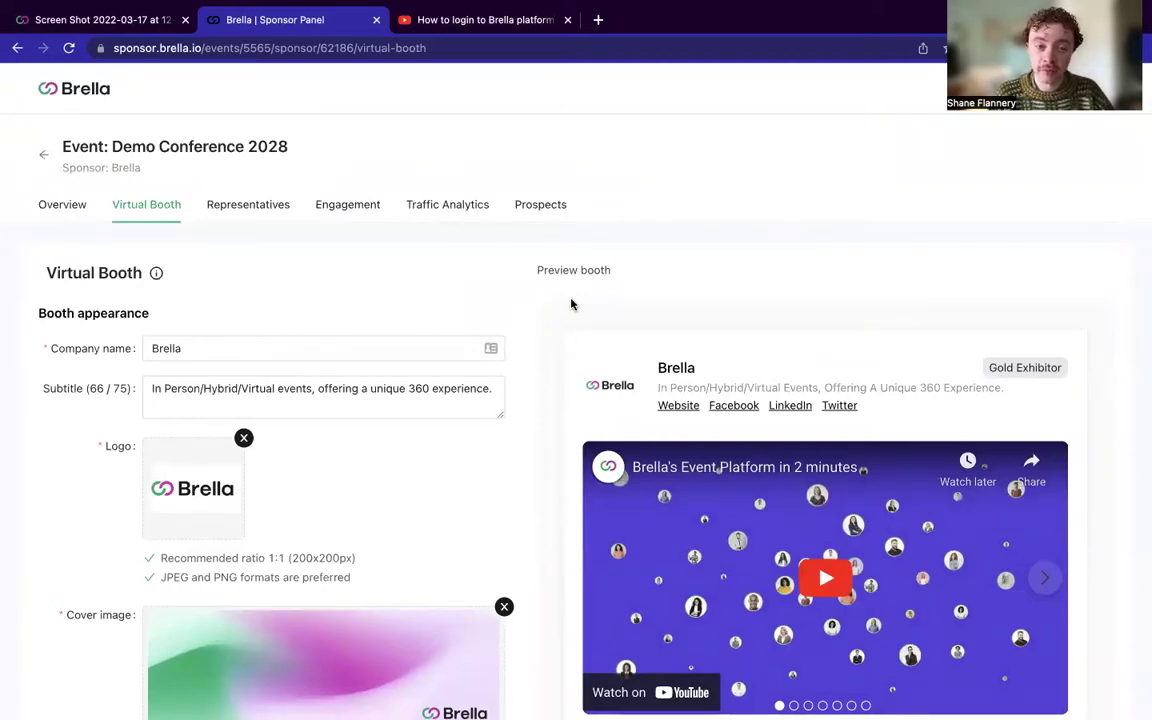
pyautogui.scroll(-2, 552, 330)
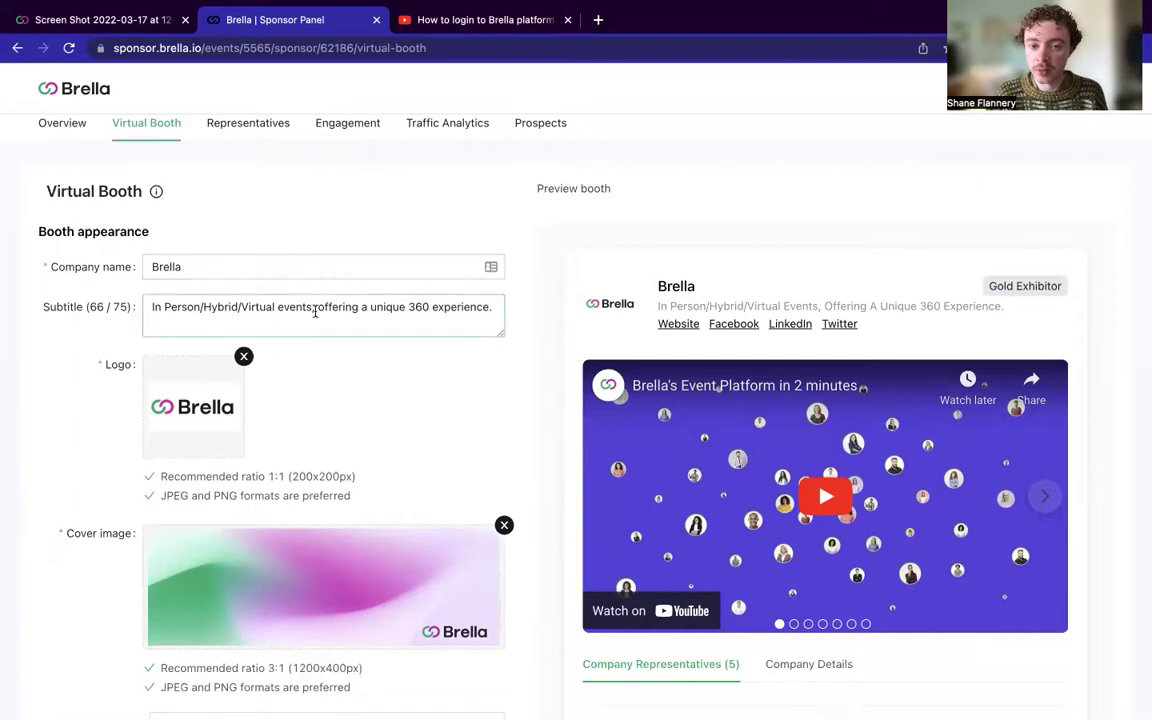
pyautogui.scroll(-1, 510, 387)
pyautogui.scroll(-5, 510, 387)
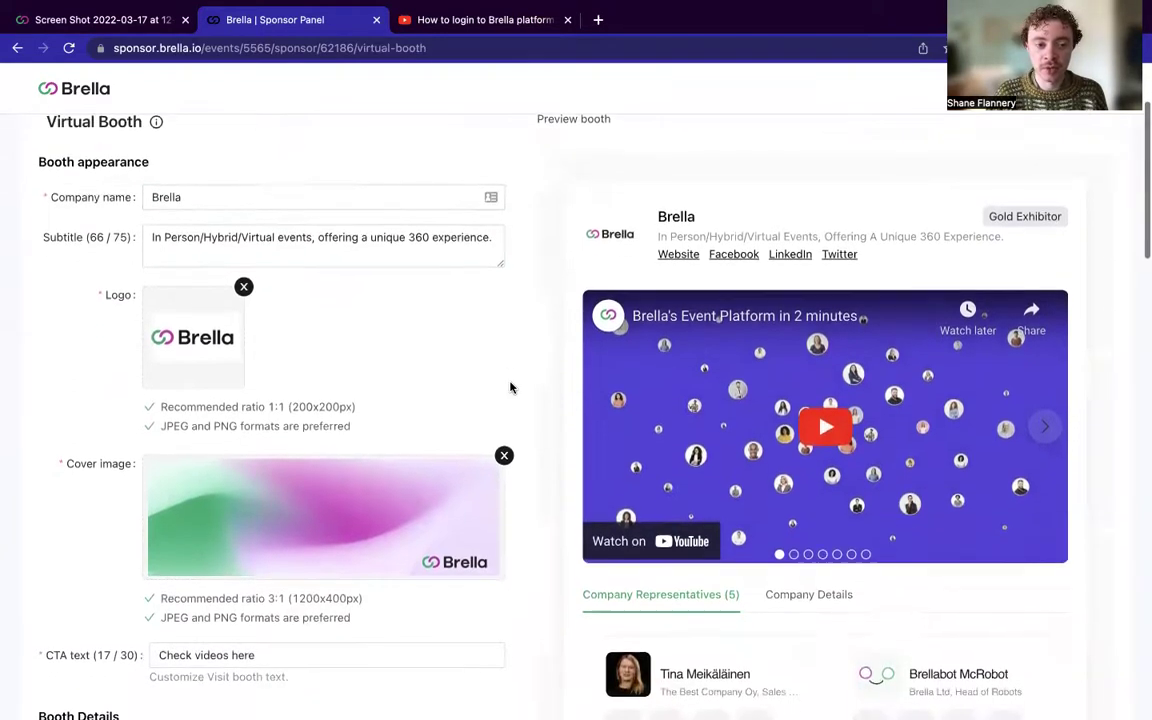
pyautogui.scroll(-3, 354, 401)
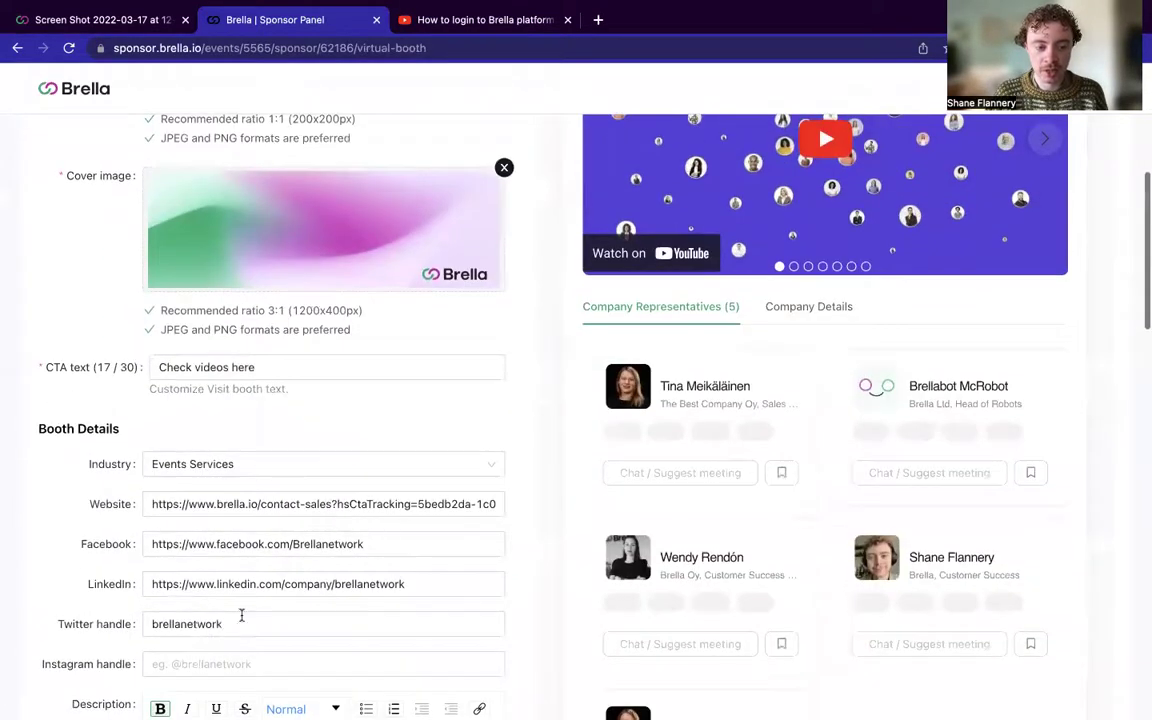
pyautogui.scroll(-1, 355, 540)
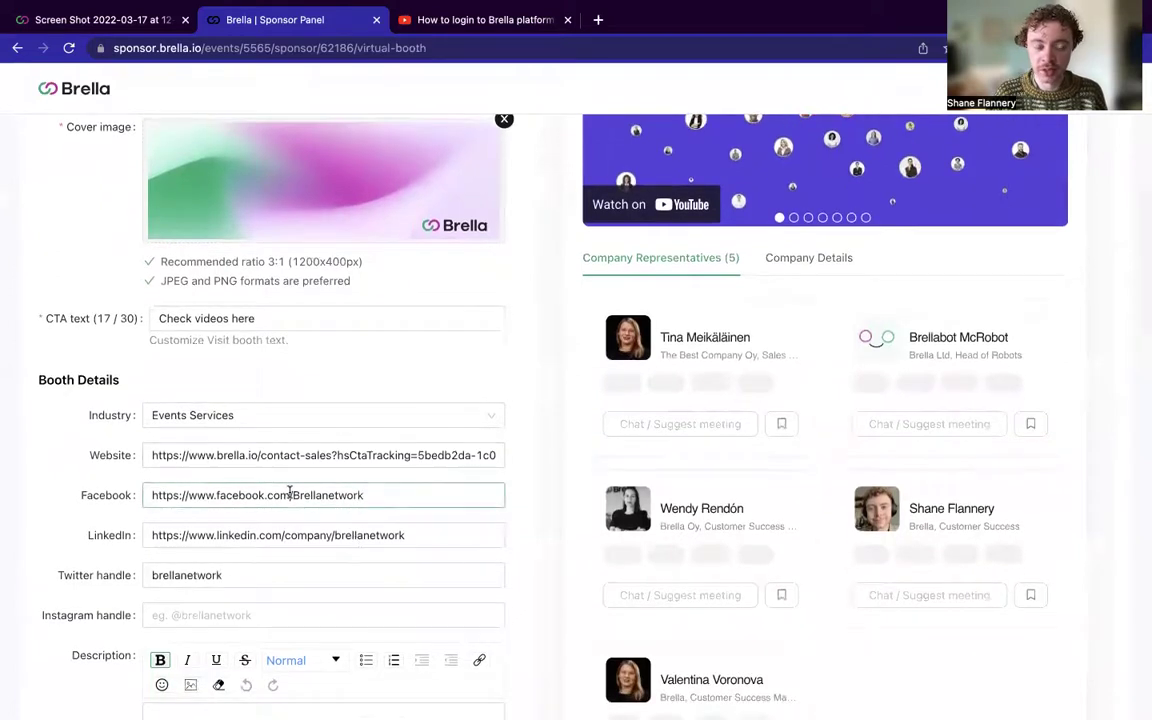
pyautogui.scroll(-4, 289, 491)
pyautogui.scroll(-4, 289, 491)
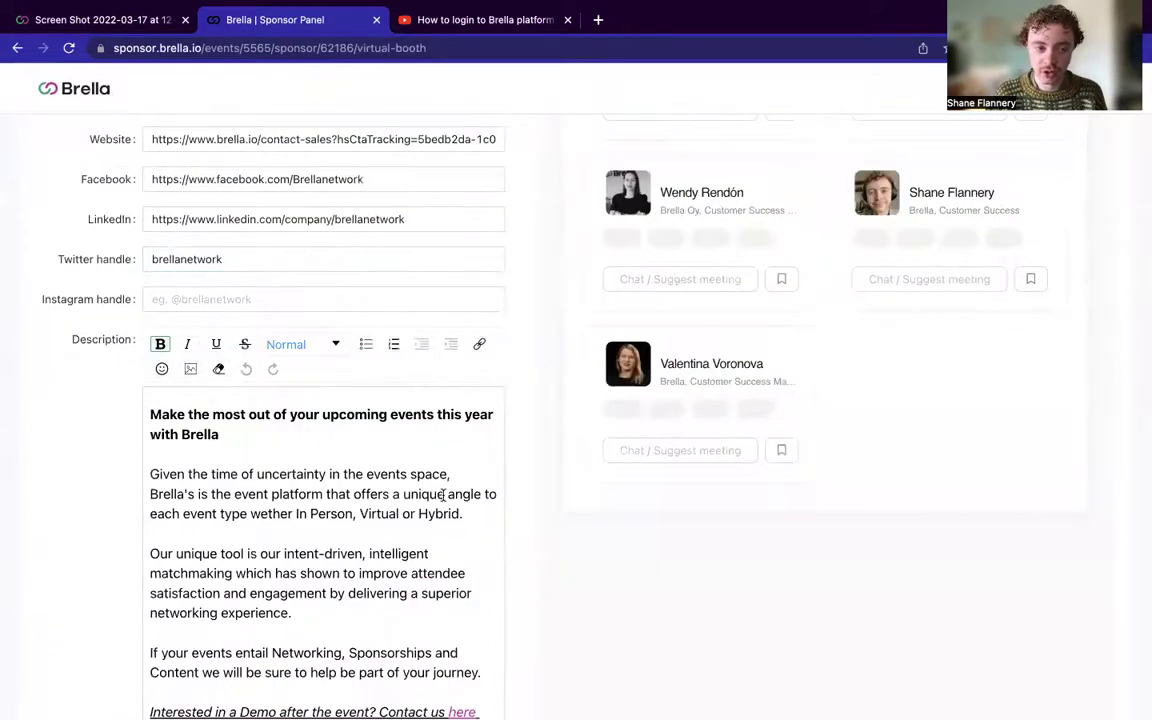
pyautogui.scroll(-1, 406, 489)
pyautogui.scroll(-12, 564, 467)
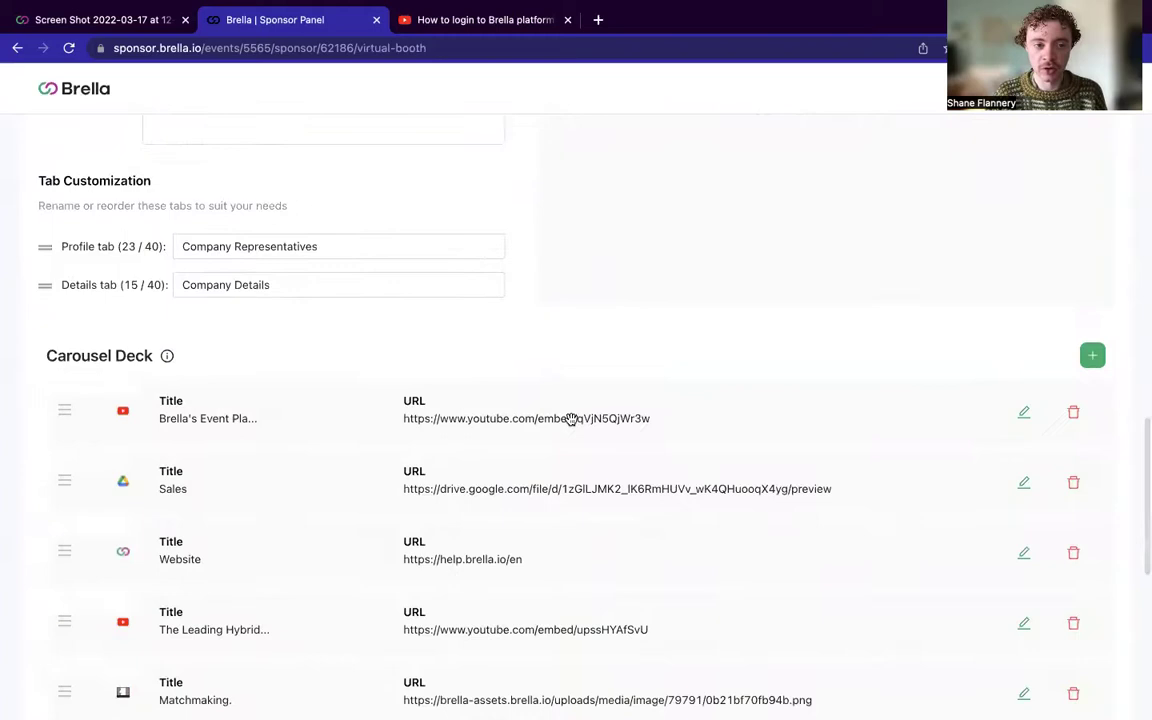
pyautogui.scroll(-2, 345, 432)
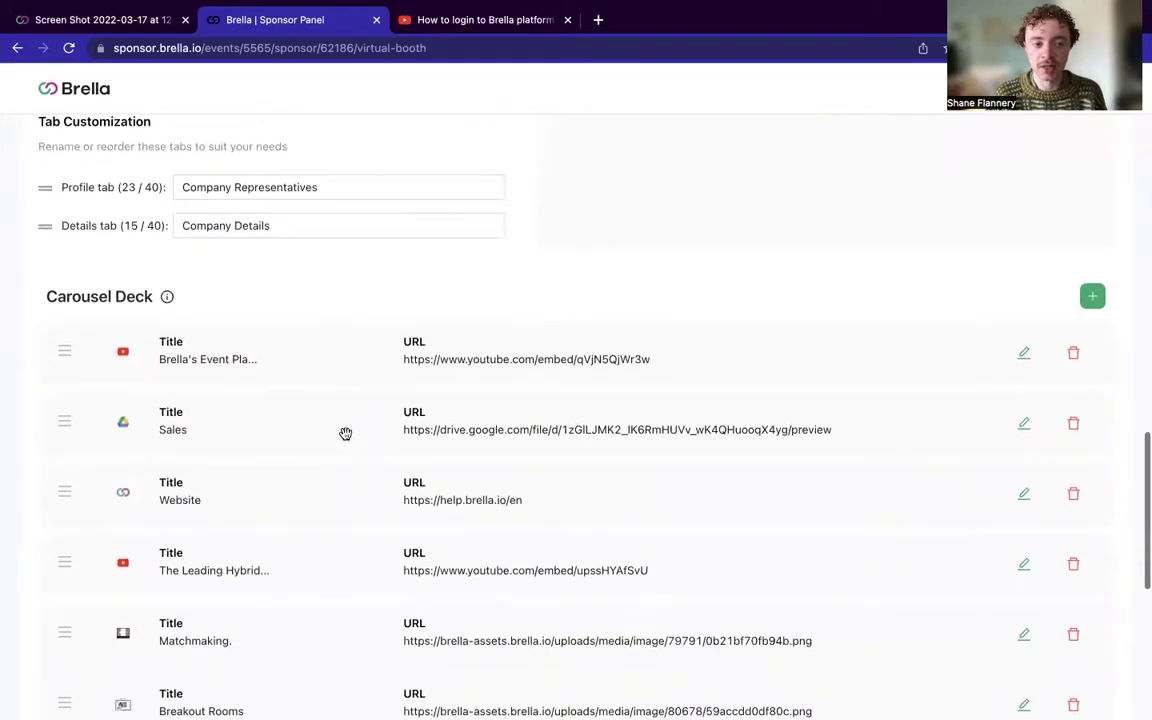
pyautogui.scroll(-1, 387, 425)
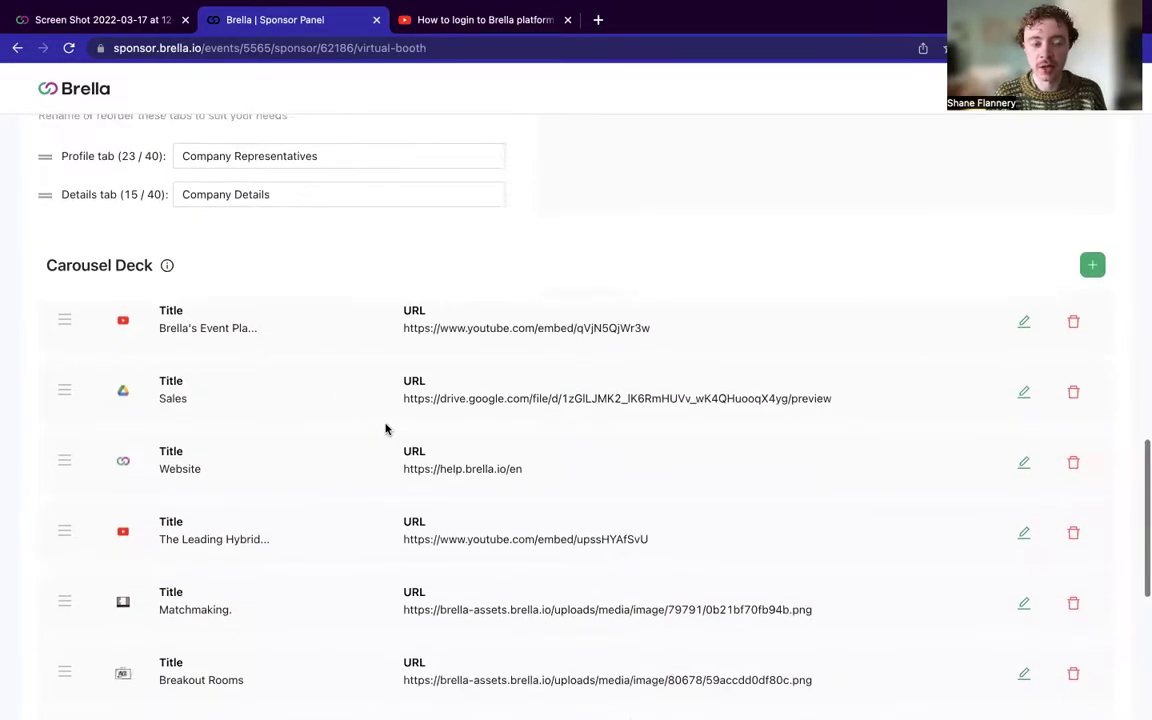
pyautogui.scroll(5, 391, 418)
pyautogui.scroll(5, 392, 419)
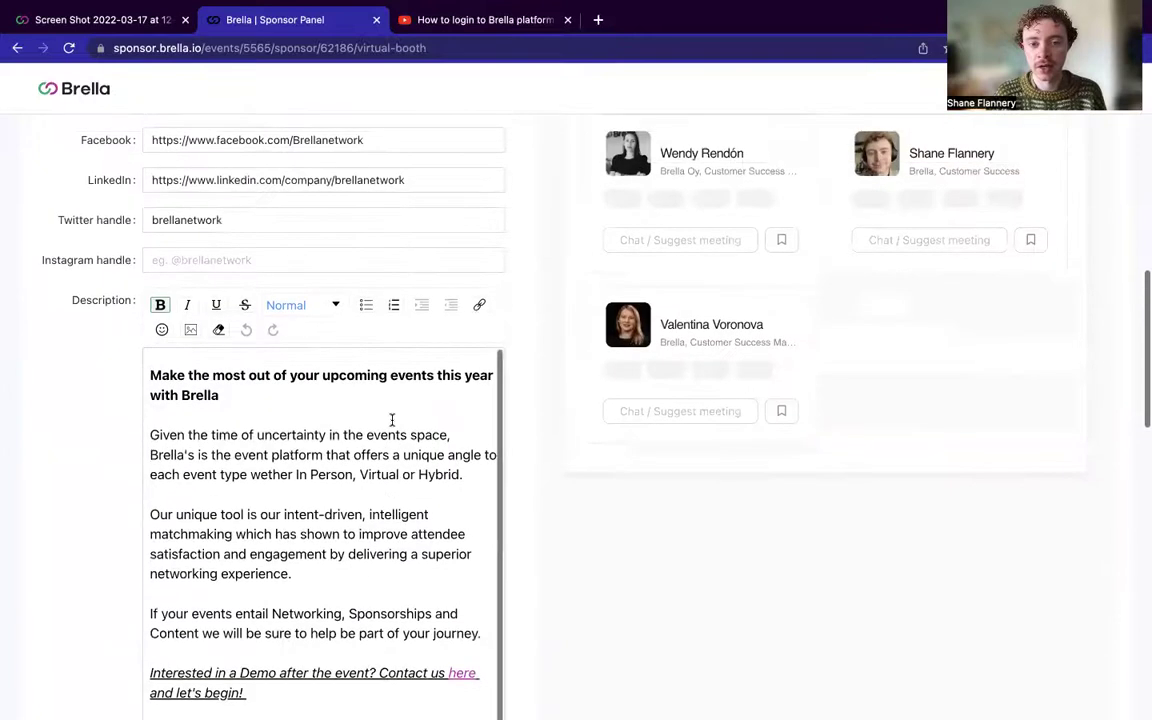
pyautogui.scroll(5, 480, 421)
pyautogui.scroll(5, 480, 421)
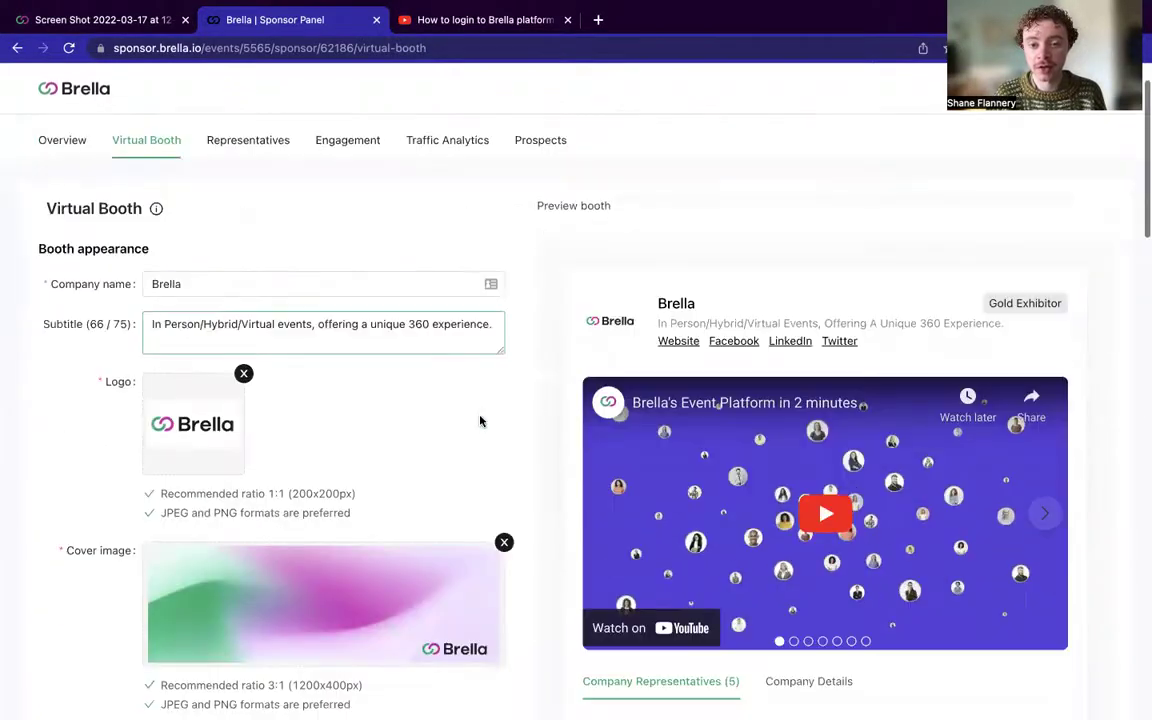
pyautogui.scroll(-1, 481, 419)
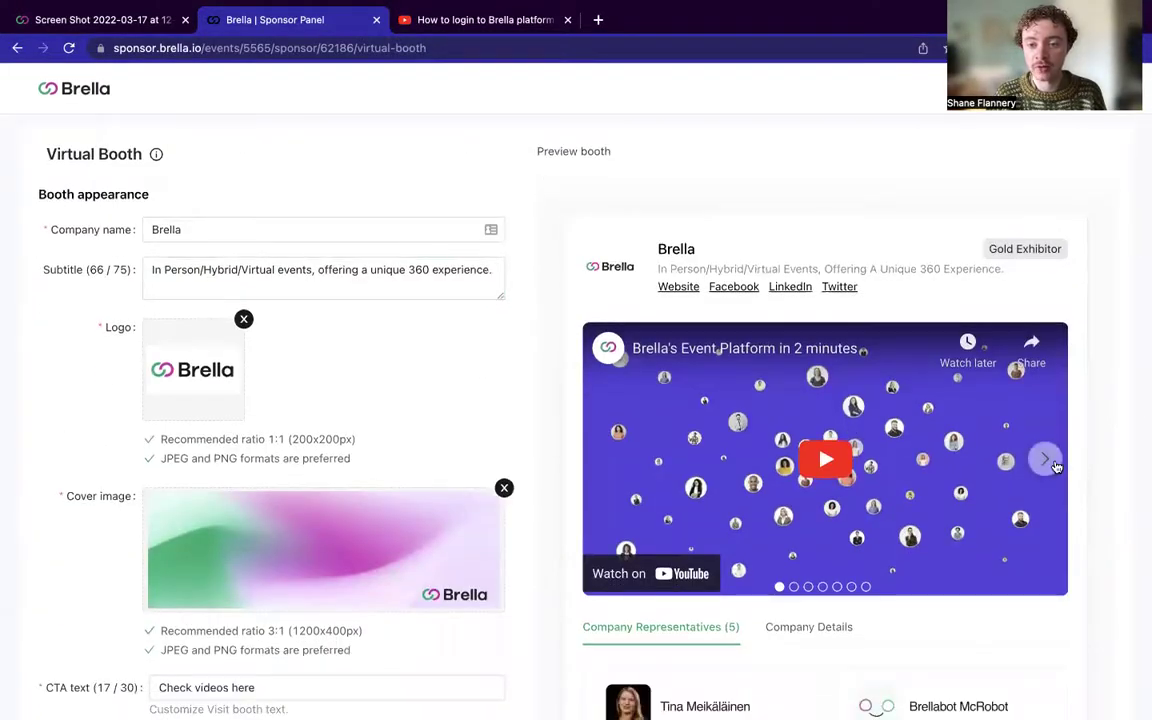
# - Advance the booth preview carousel three slides to 'The leading hybrid event platform | Brella' video
pyautogui.click(1046, 461)
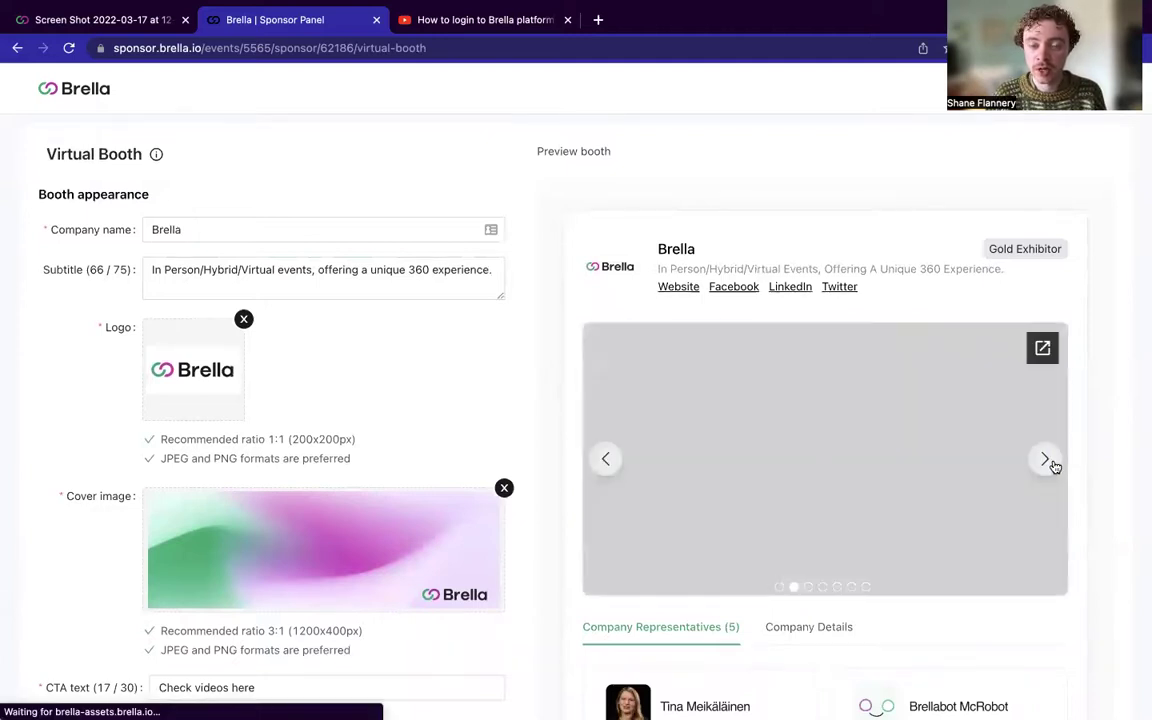
pyautogui.click(1046, 461)
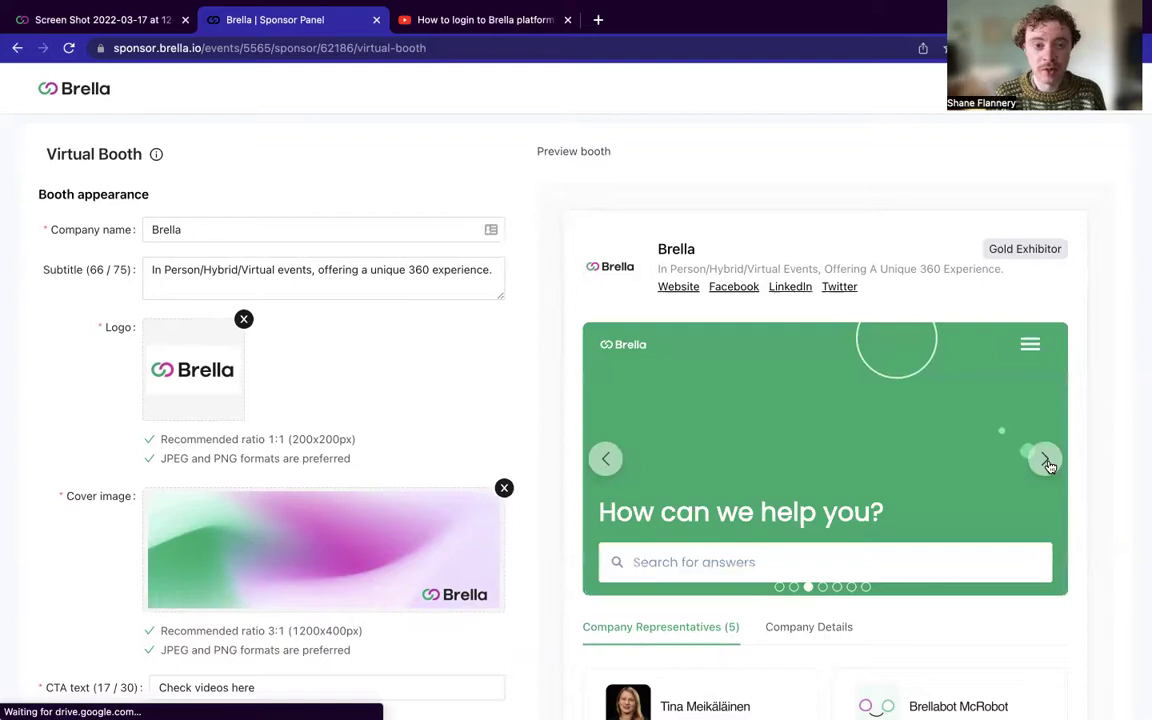
pyautogui.click(1046, 461)
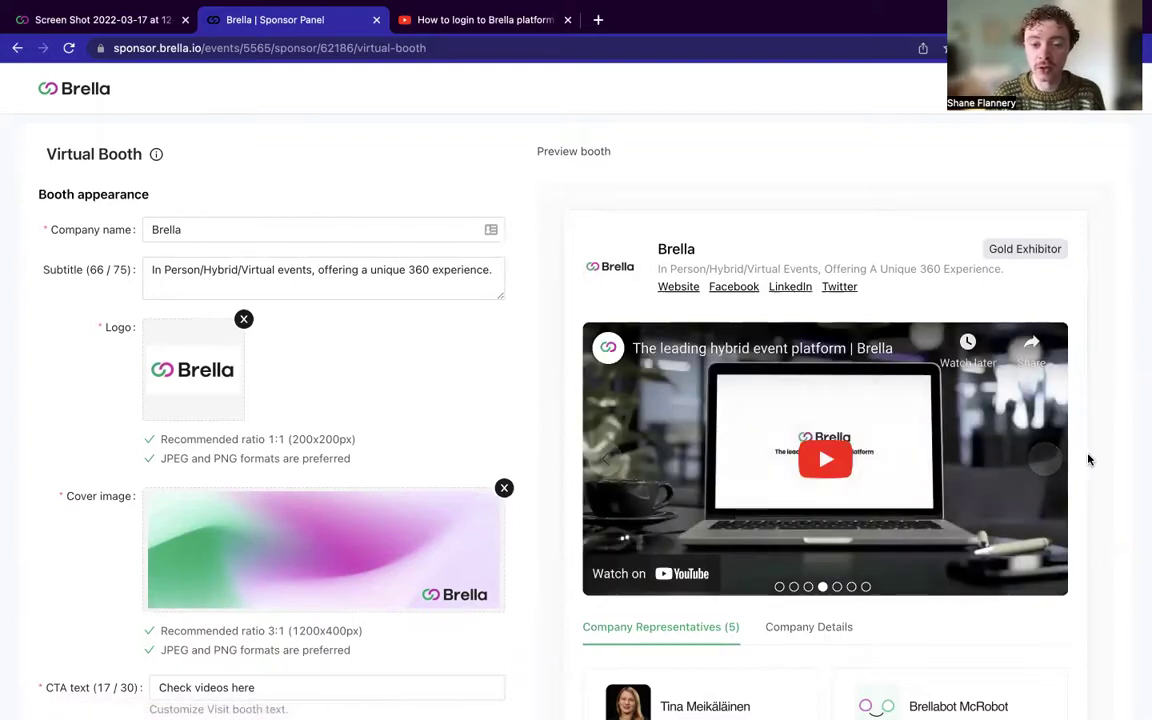
# - Review the booth form, highlighting the logo and cover image size hints
pyautogui.scroll(-15, 1089, 459)
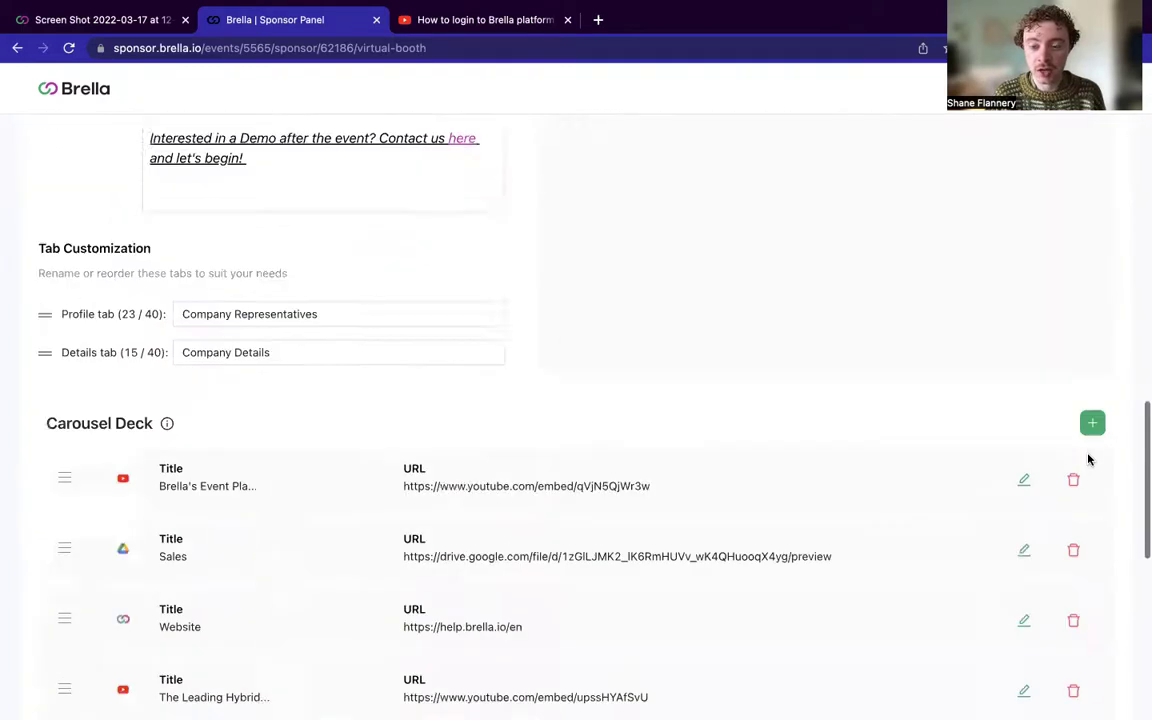
pyautogui.scroll(-3, 1089, 459)
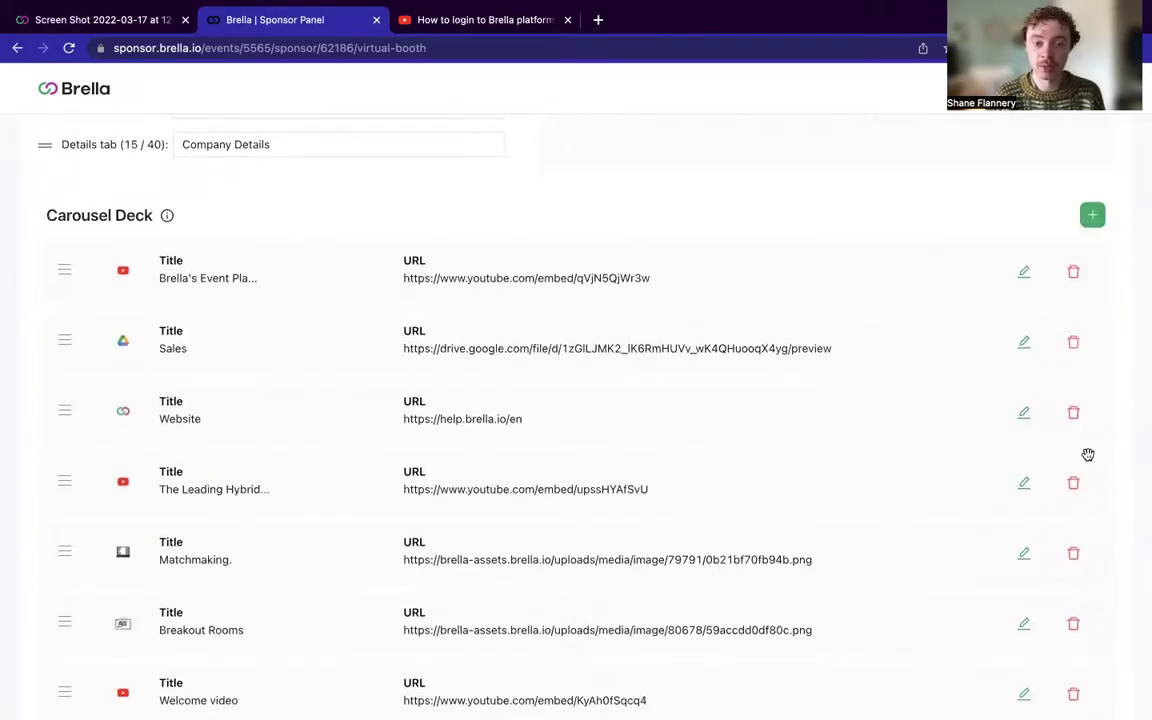
pyautogui.scroll(-1, 828, 355)
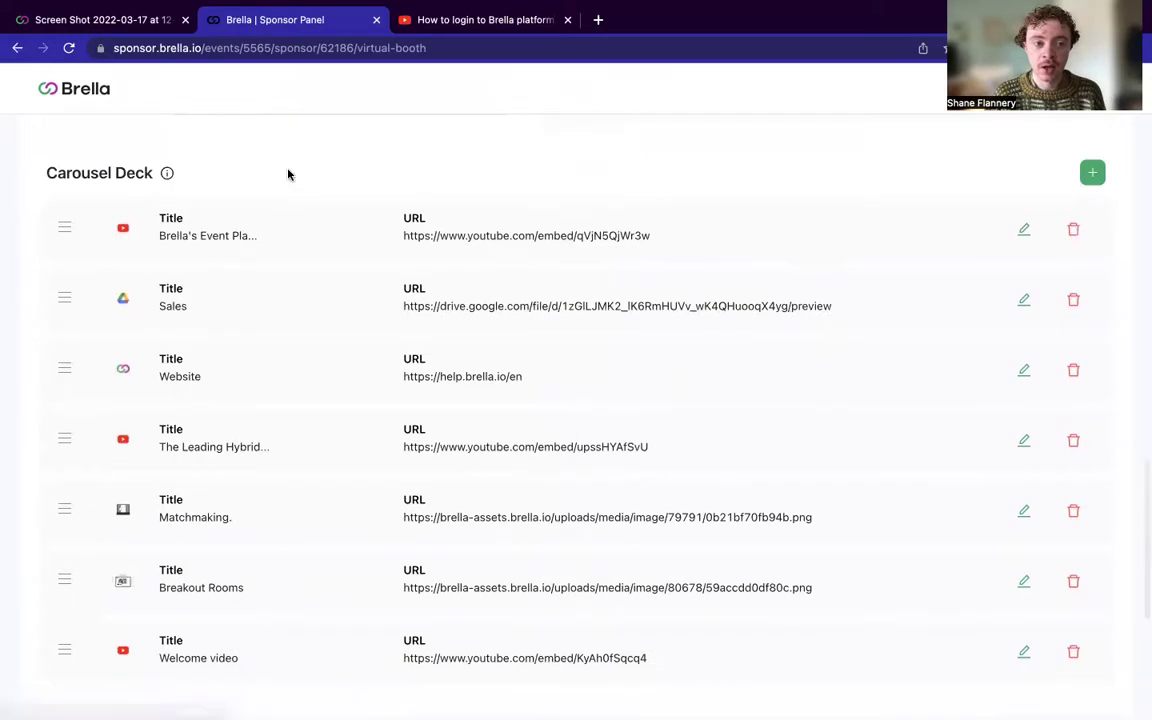
pyautogui.moveTo(169, 175)
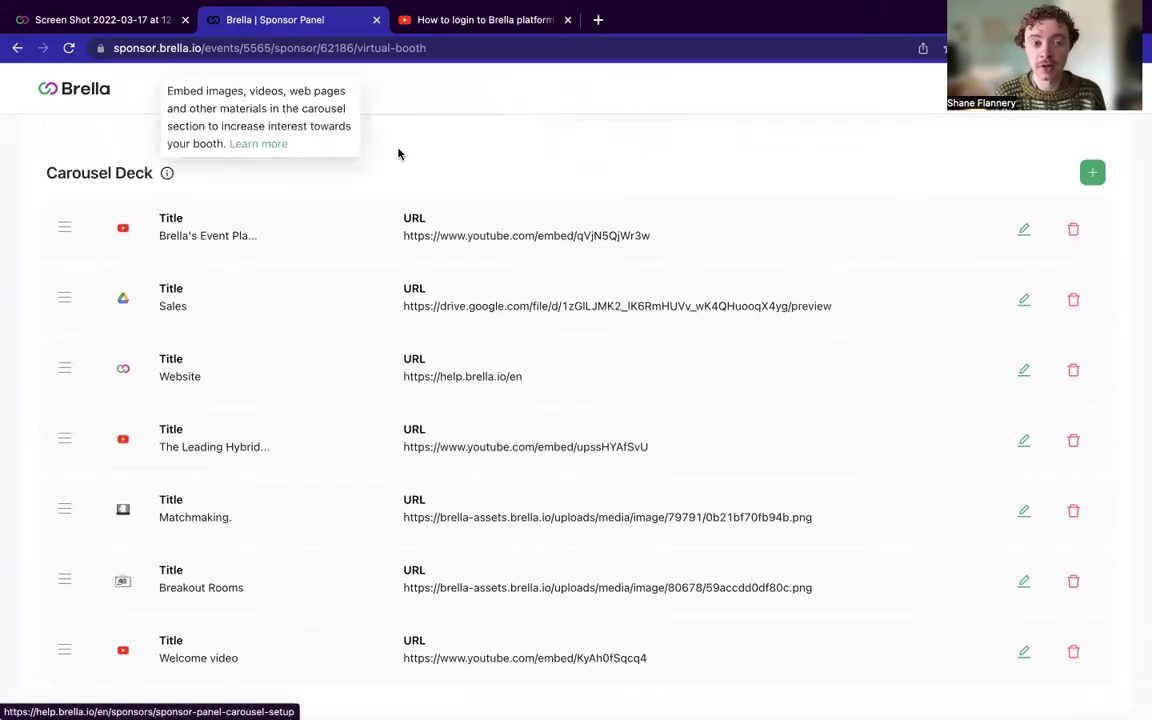
pyautogui.scroll(20, 398, 153)
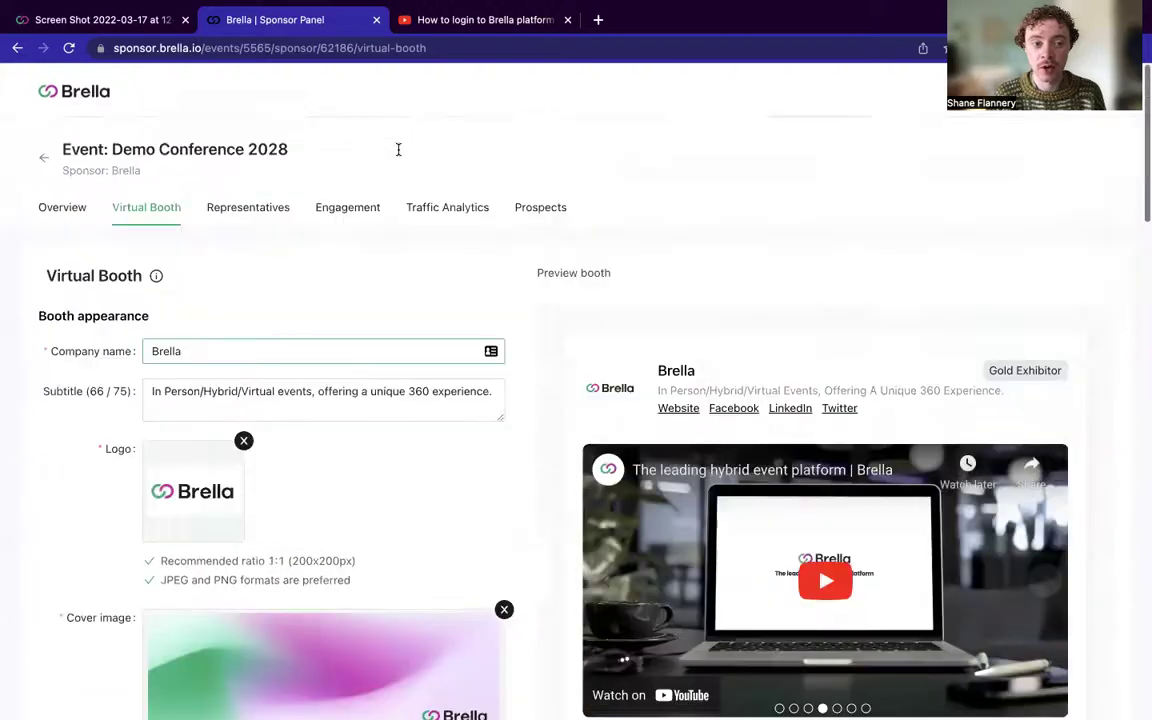
pyautogui.moveTo(155, 274)
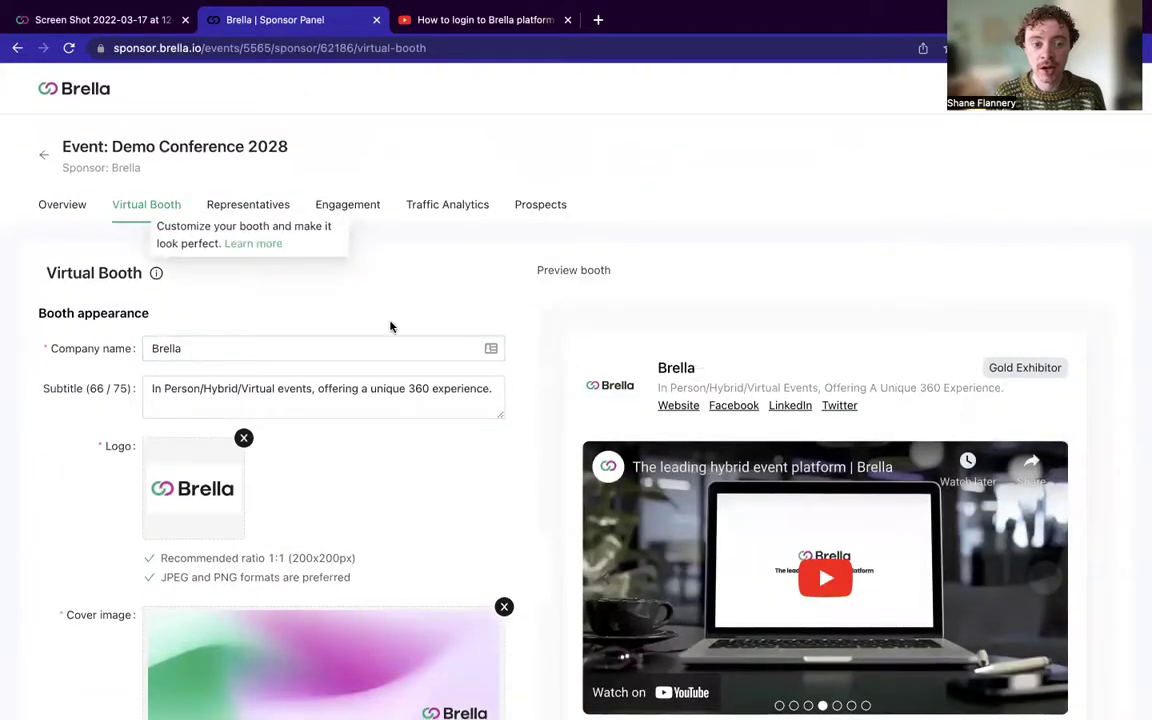
pyautogui.scroll(-4, 390, 326)
pyautogui.moveTo(354, 378); pyautogui.dragTo(289, 378)
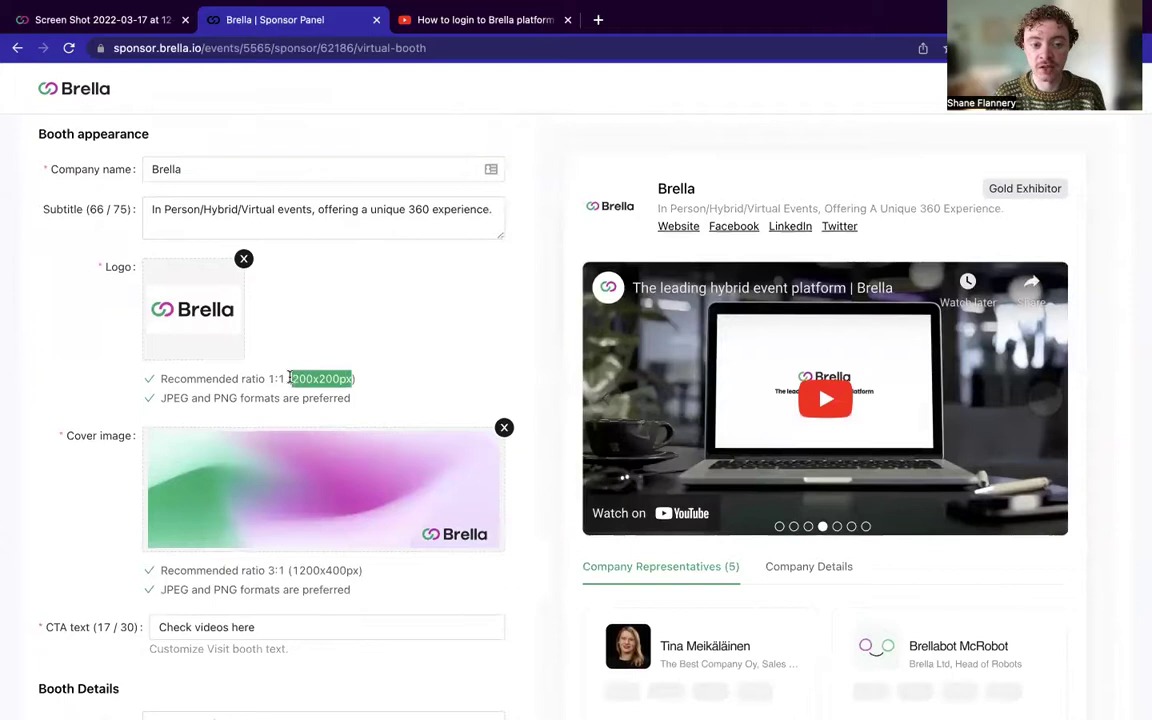
pyautogui.click(410, 379)
pyautogui.scroll(-4, 370, 404)
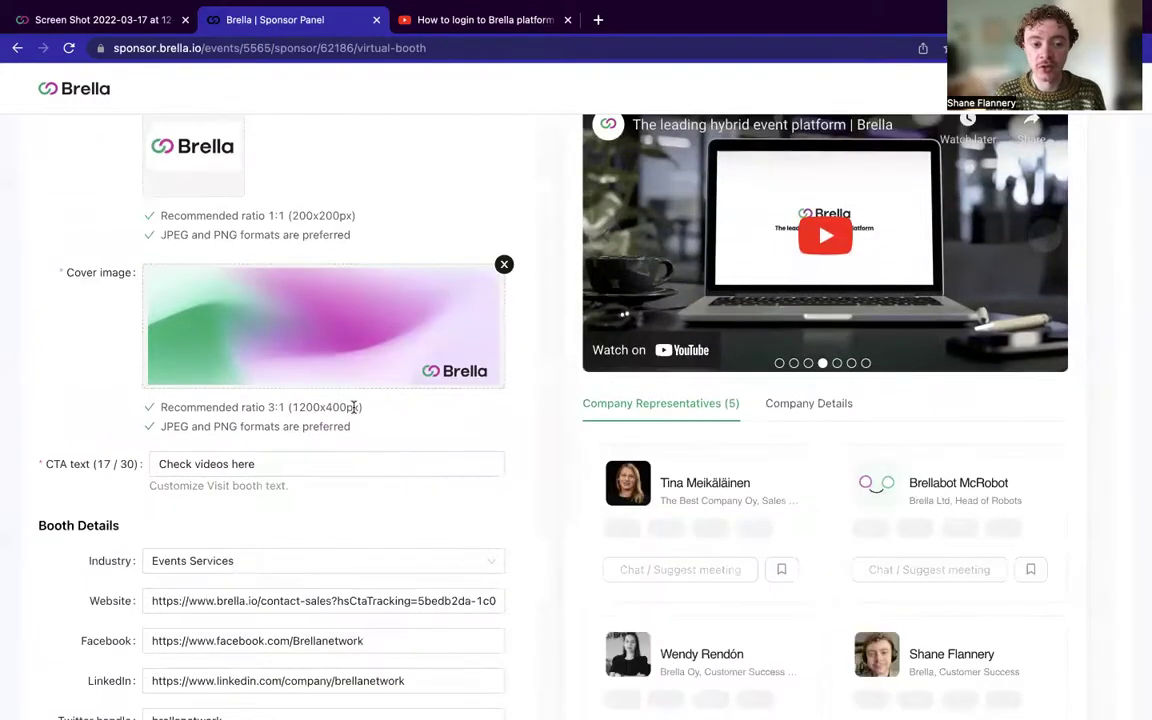
pyautogui.moveTo(353, 406); pyautogui.dragTo(290, 407)
pyautogui.click(406, 422)
# - Scroll through the Carousel Deck's YouTube, Drive, website and image slides
pyautogui.scroll(-10, 406, 422)
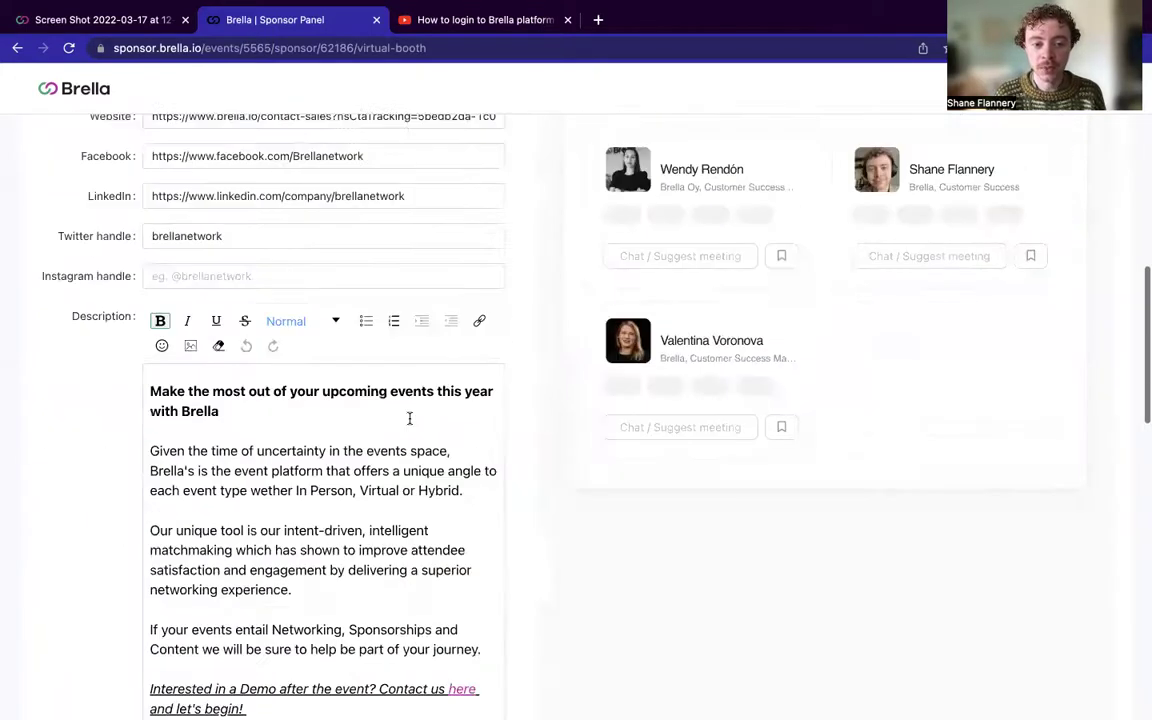
pyautogui.scroll(-9, 409, 418)
pyautogui.scroll(-6, 571, 522)
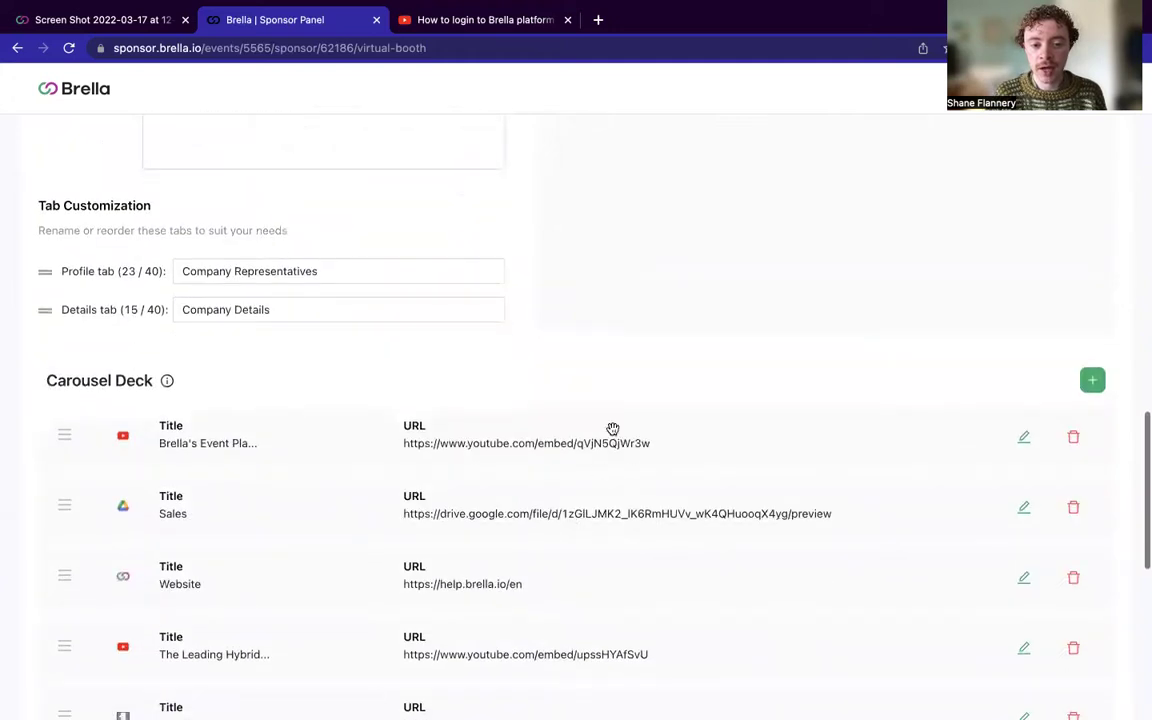
pyautogui.scroll(-3, 573, 530)
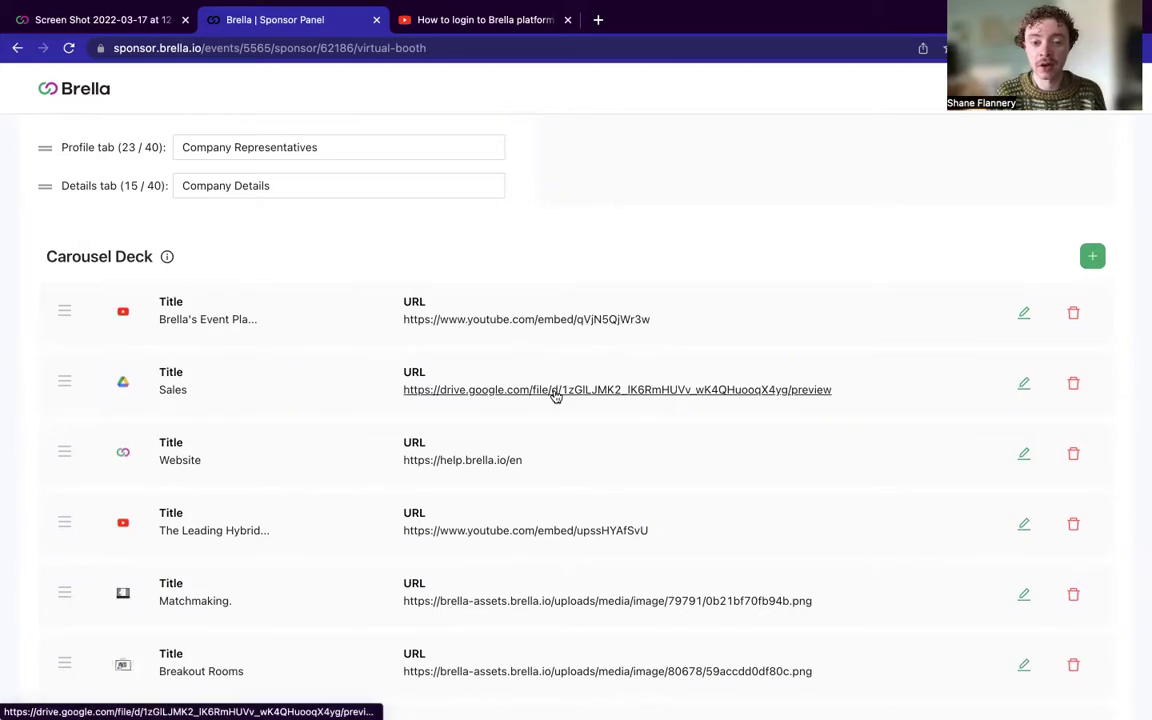
pyautogui.scroll(-1, 540, 460)
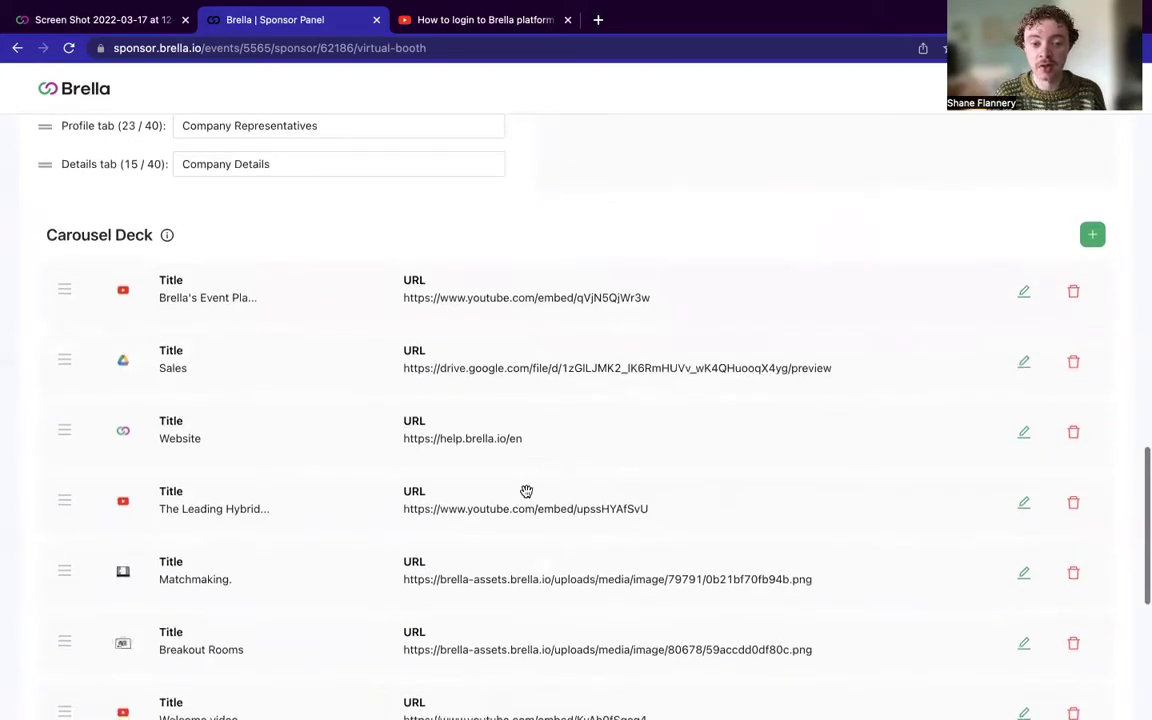
pyautogui.scroll(-1, 527, 489)
pyautogui.scroll(-1, 571, 498)
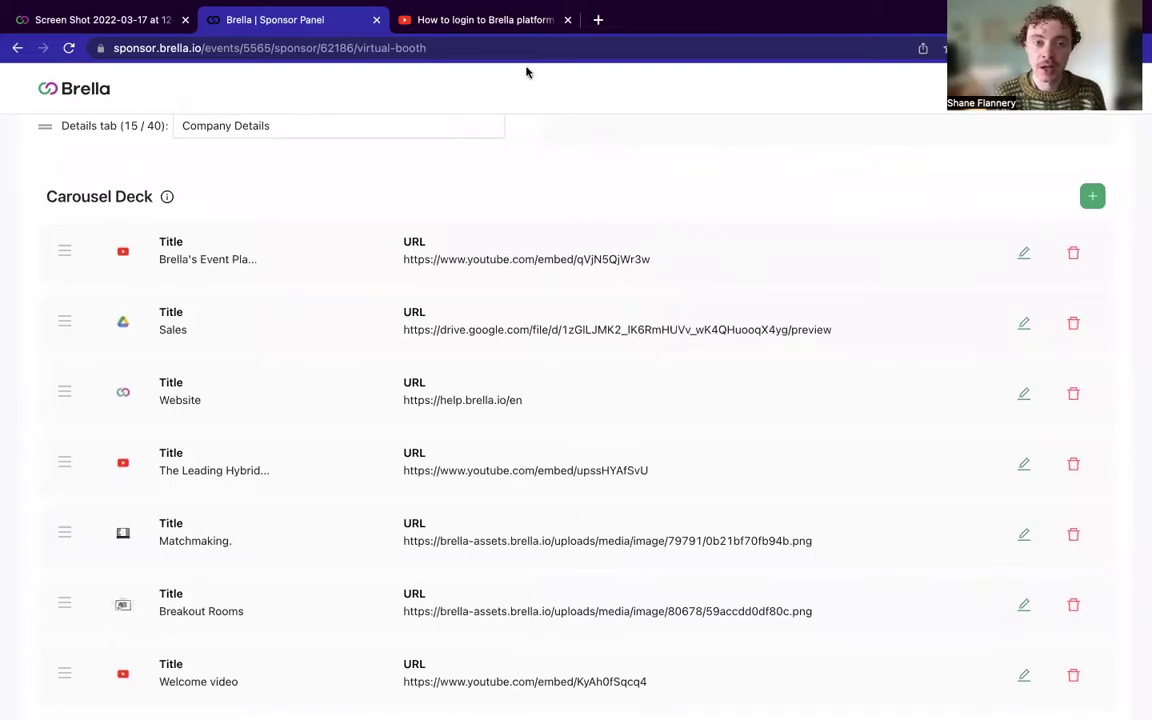
pyautogui.click(489, 19)
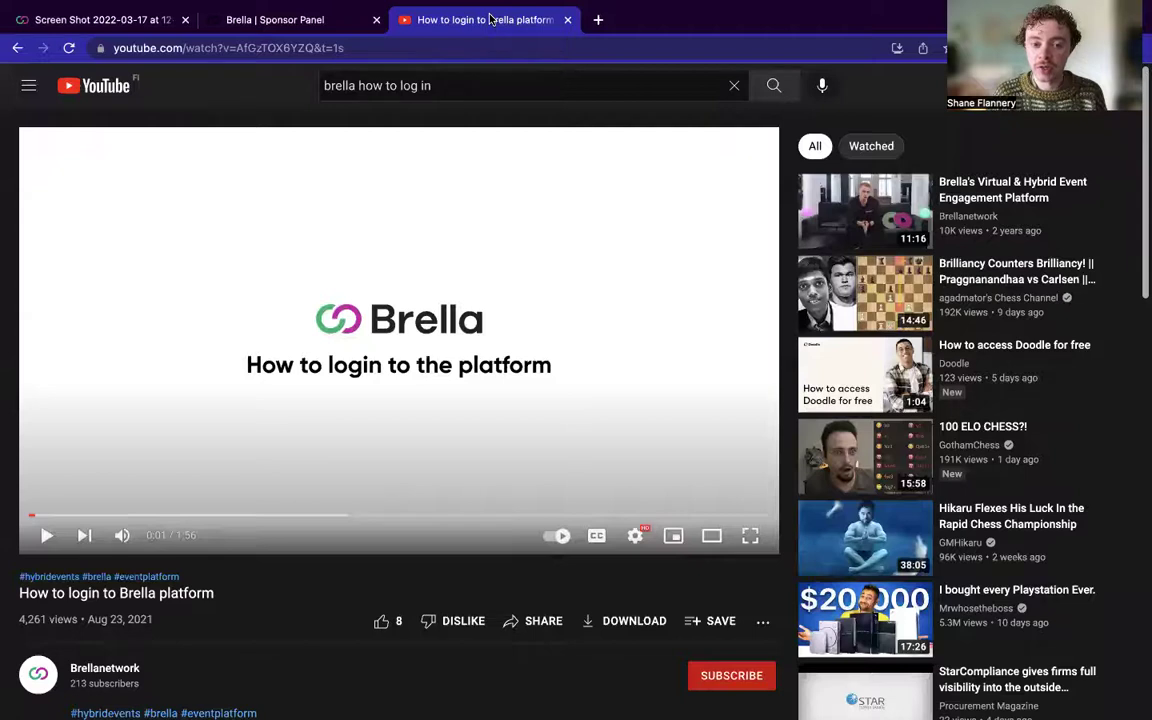
pyautogui.click(540, 621)
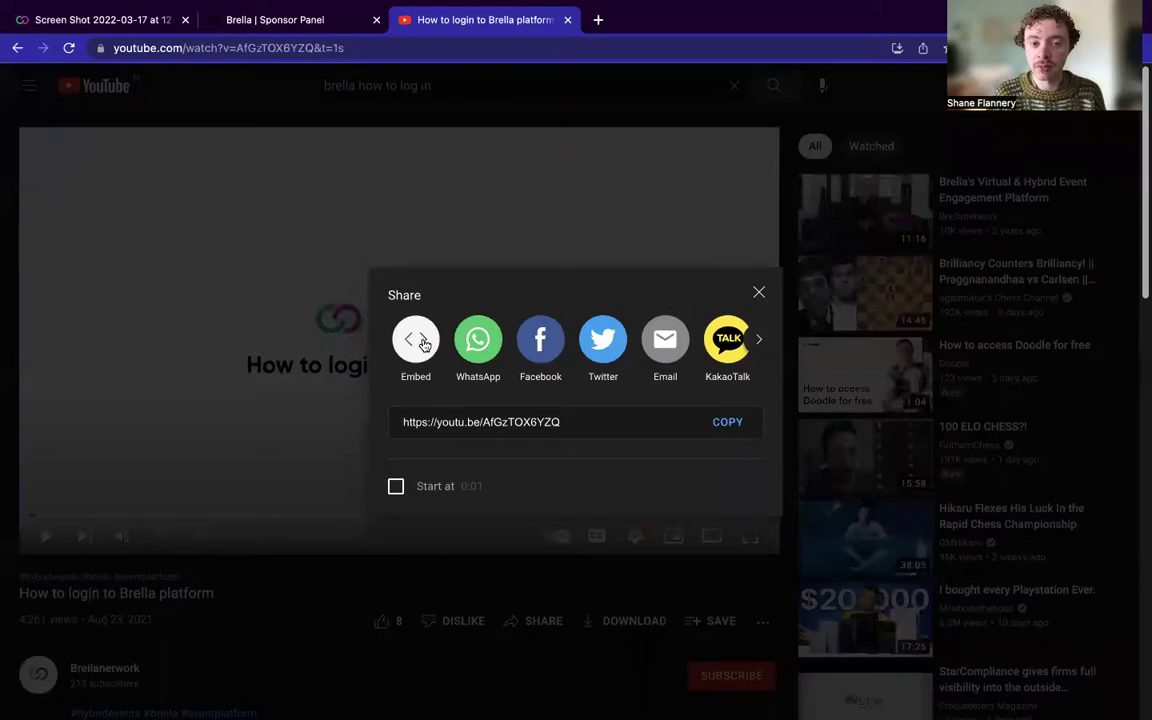
pyautogui.click(424, 344)
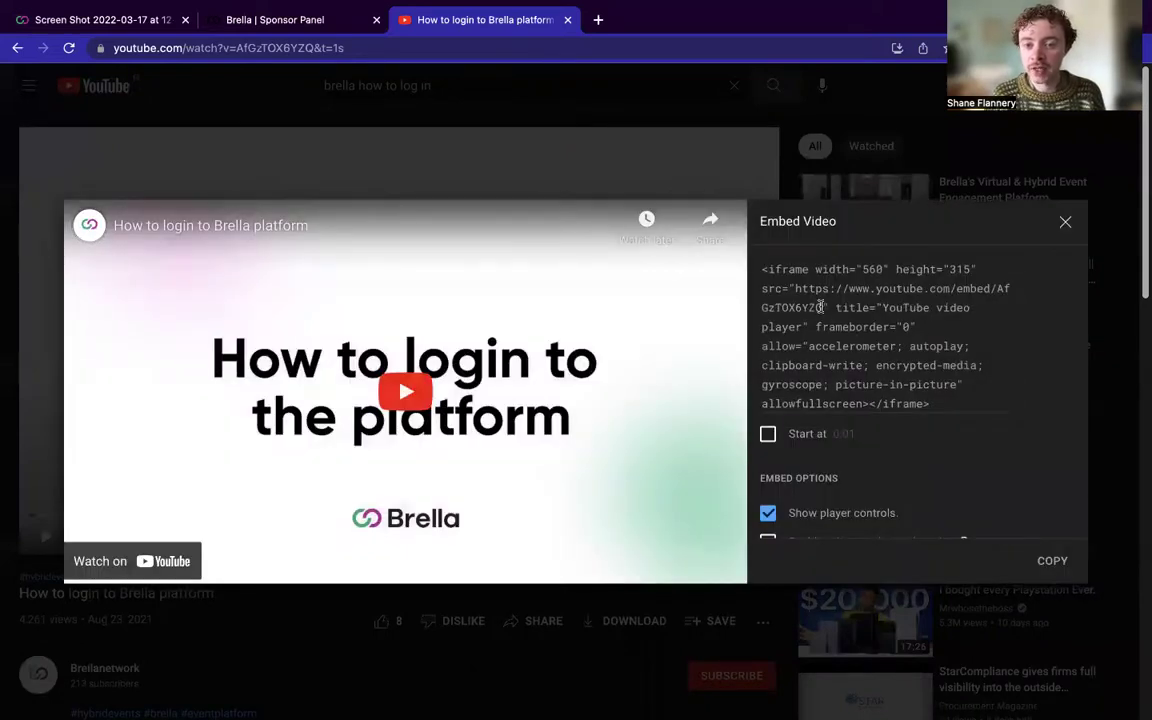
pyautogui.moveTo(824, 307); pyautogui.dragTo(797, 290)
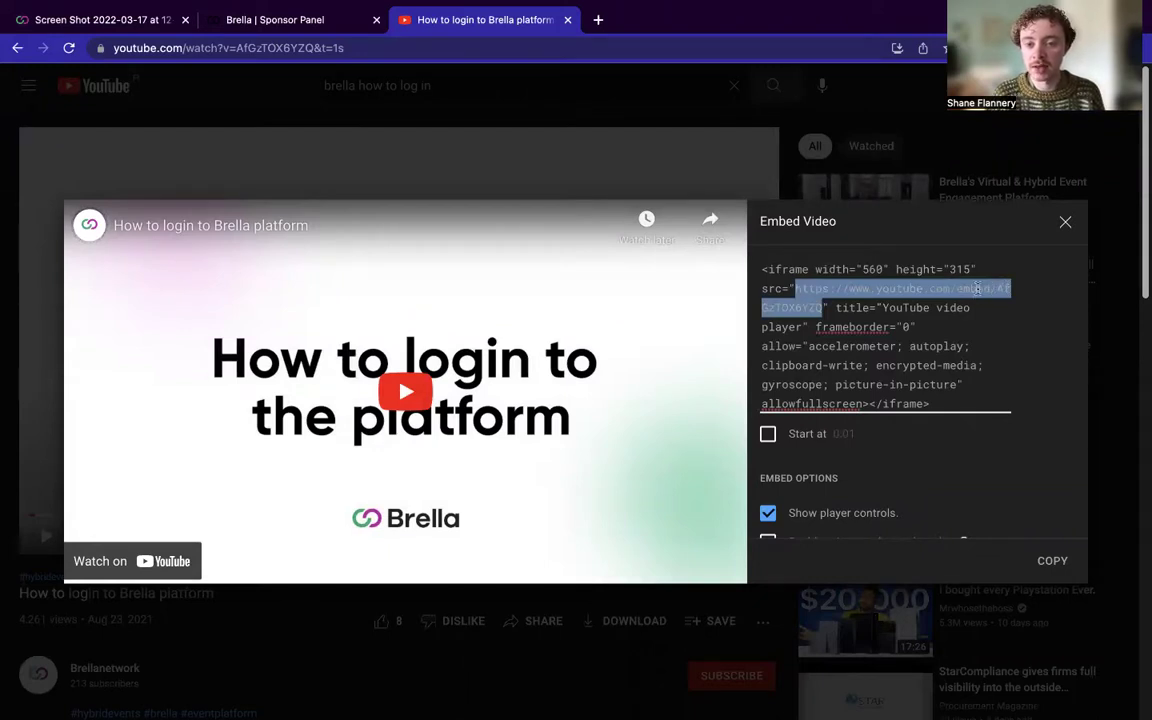
# - Back on the Carousel Deck, start an 'Embed web page / video / stream (URL)' slide, then cancel it
pyautogui.click(1066, 223)
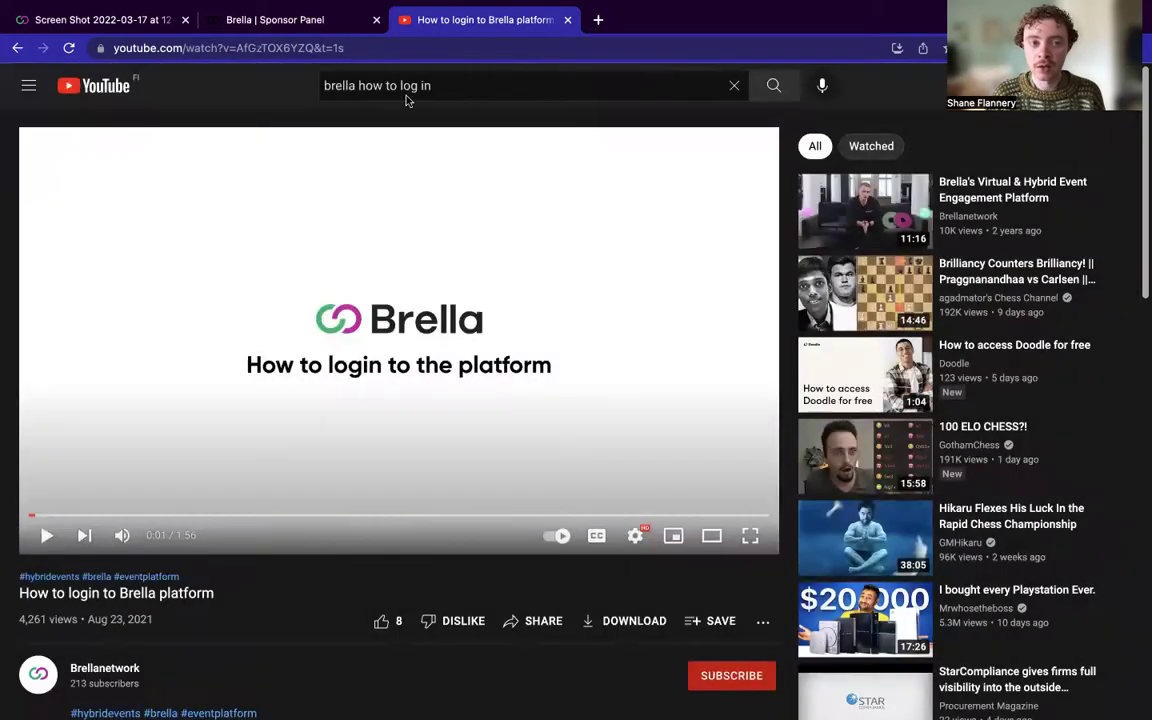
pyautogui.click(284, 22)
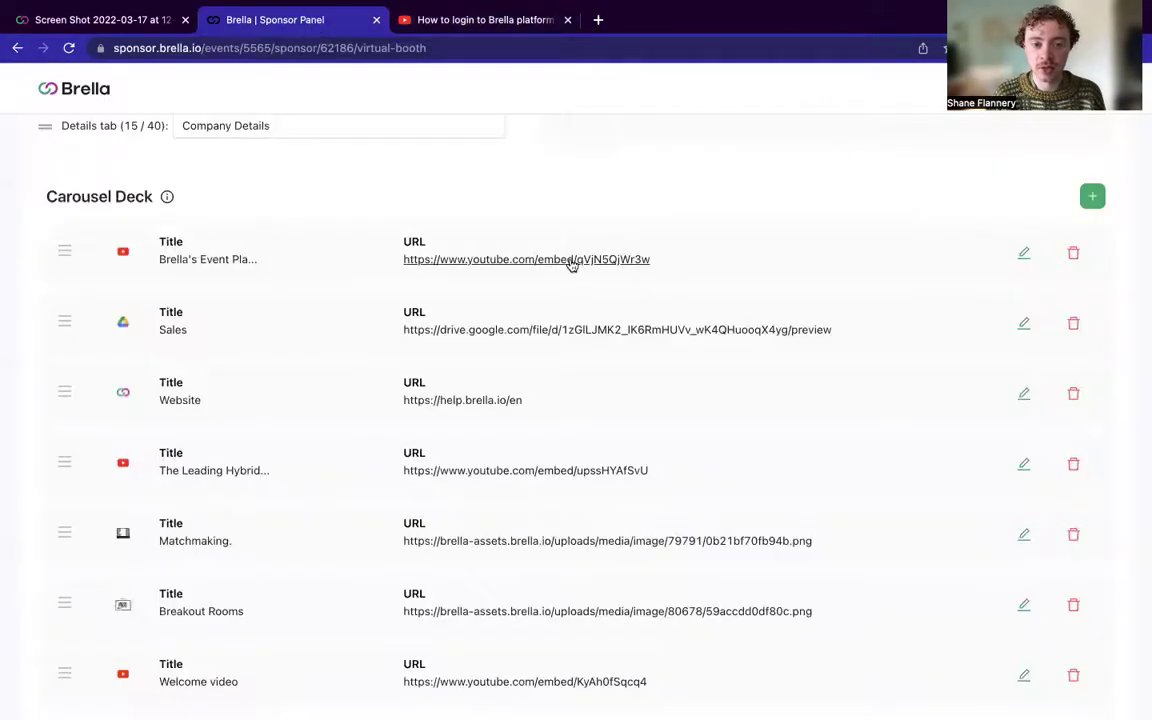
pyautogui.click(1092, 197)
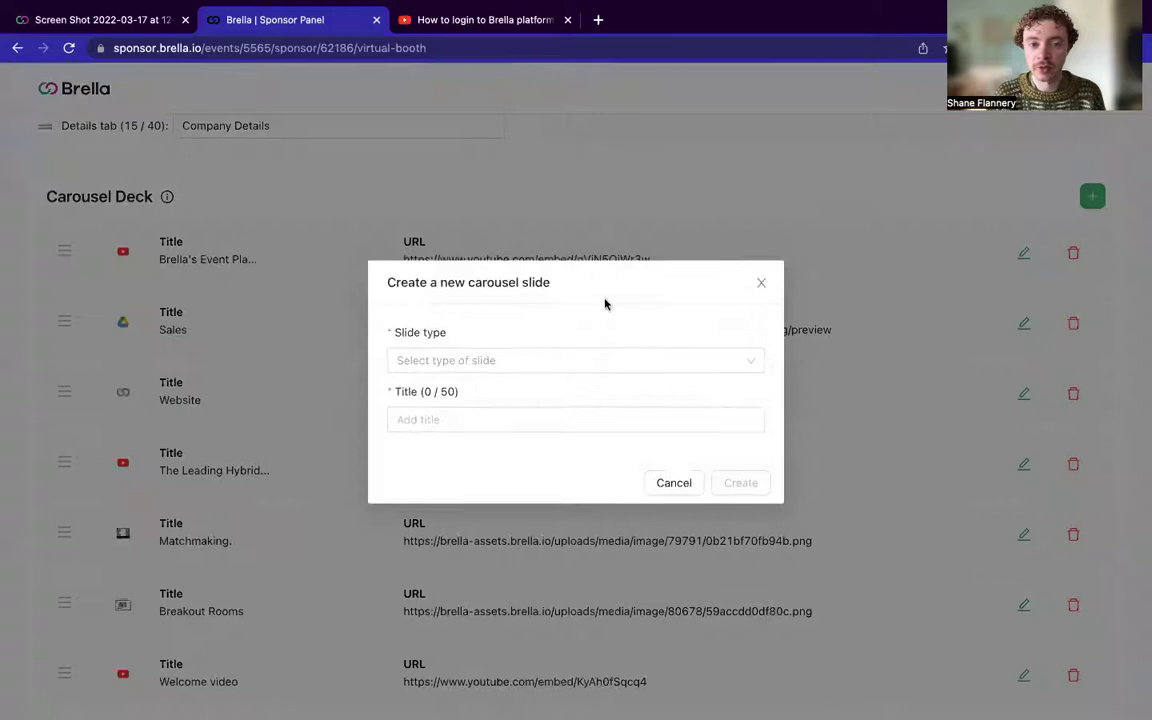
pyautogui.click(512, 364)
pyautogui.click(442, 417)
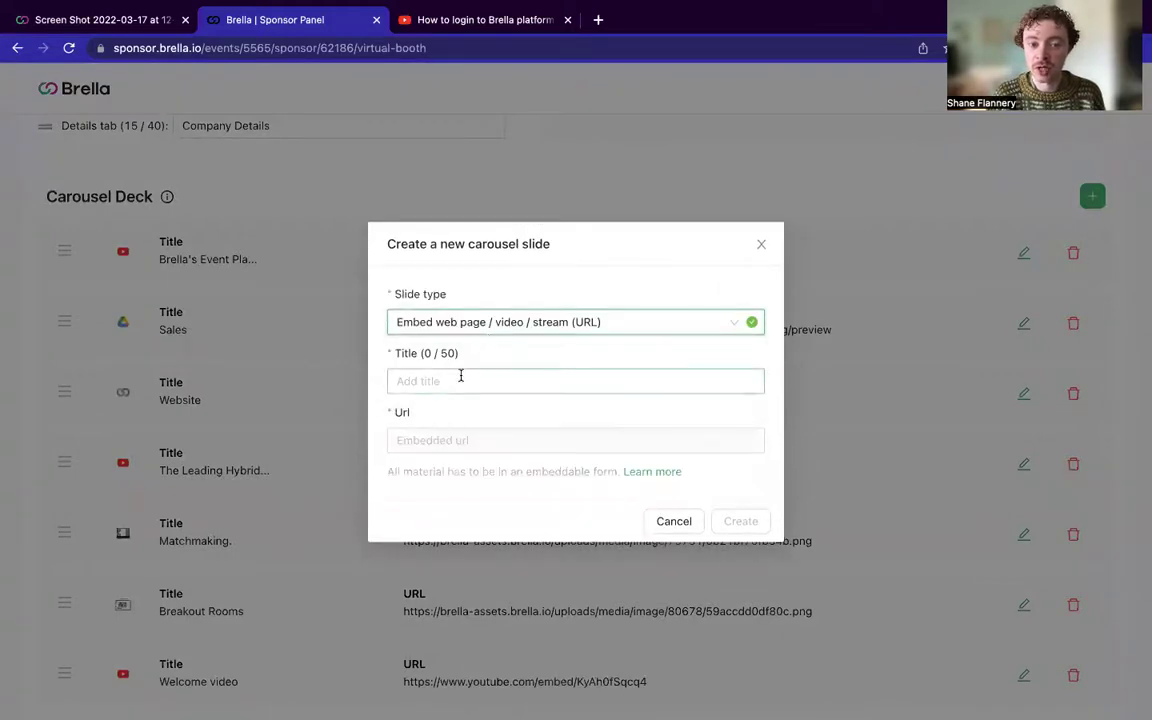
pyautogui.click(470, 440)
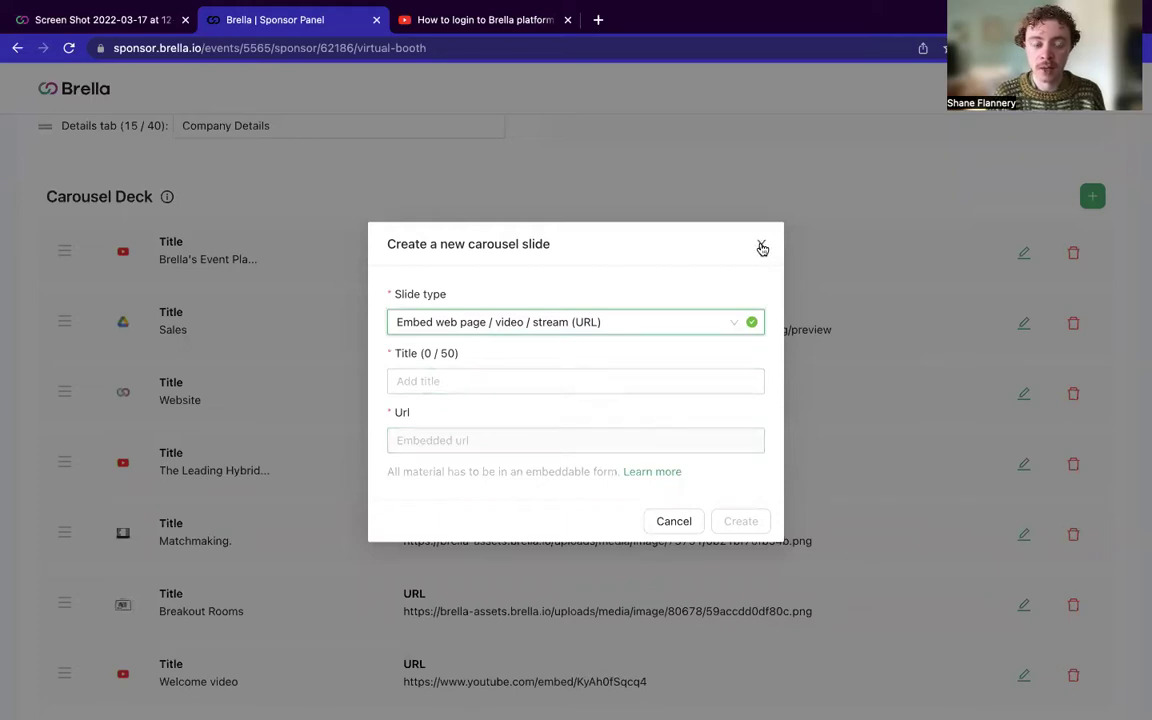
pyautogui.click(761, 247)
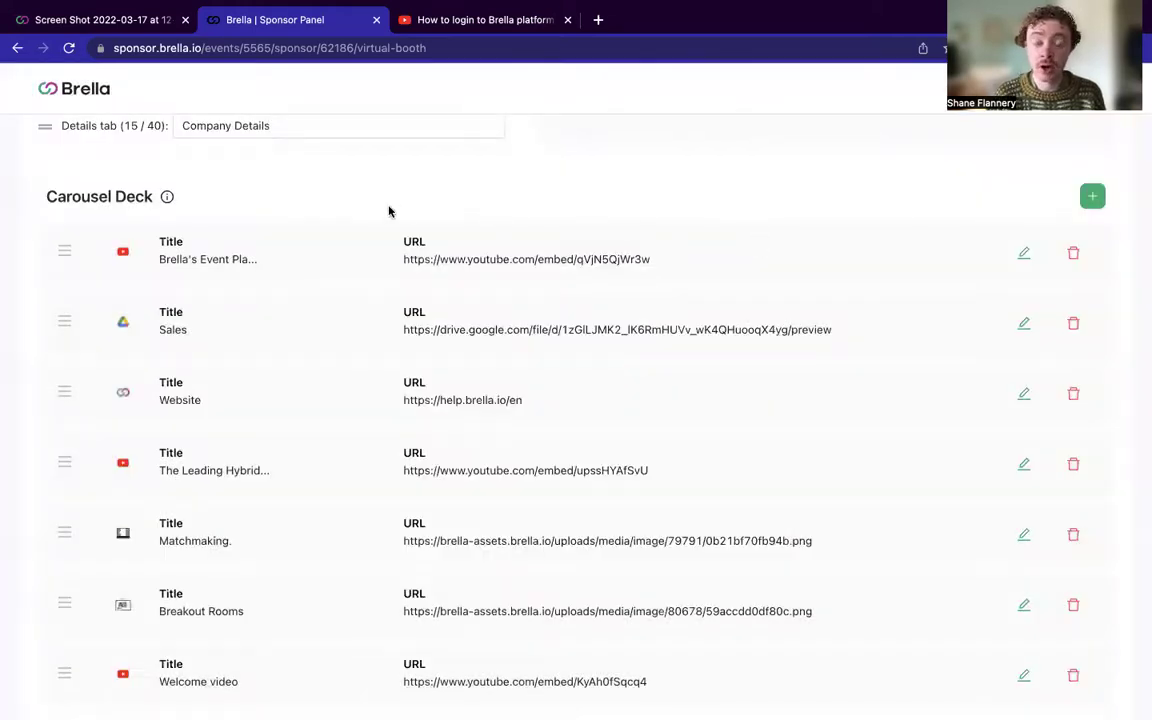
pyautogui.moveTo(167, 197)
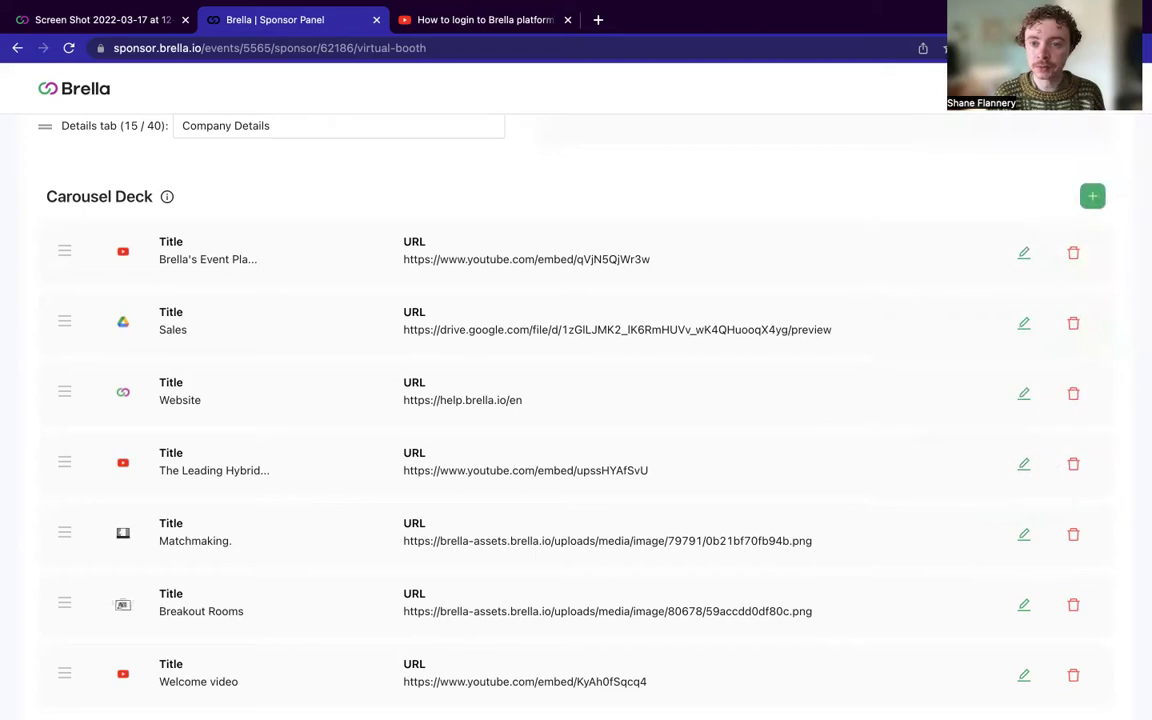
pyautogui.scroll(15, 746, 152)
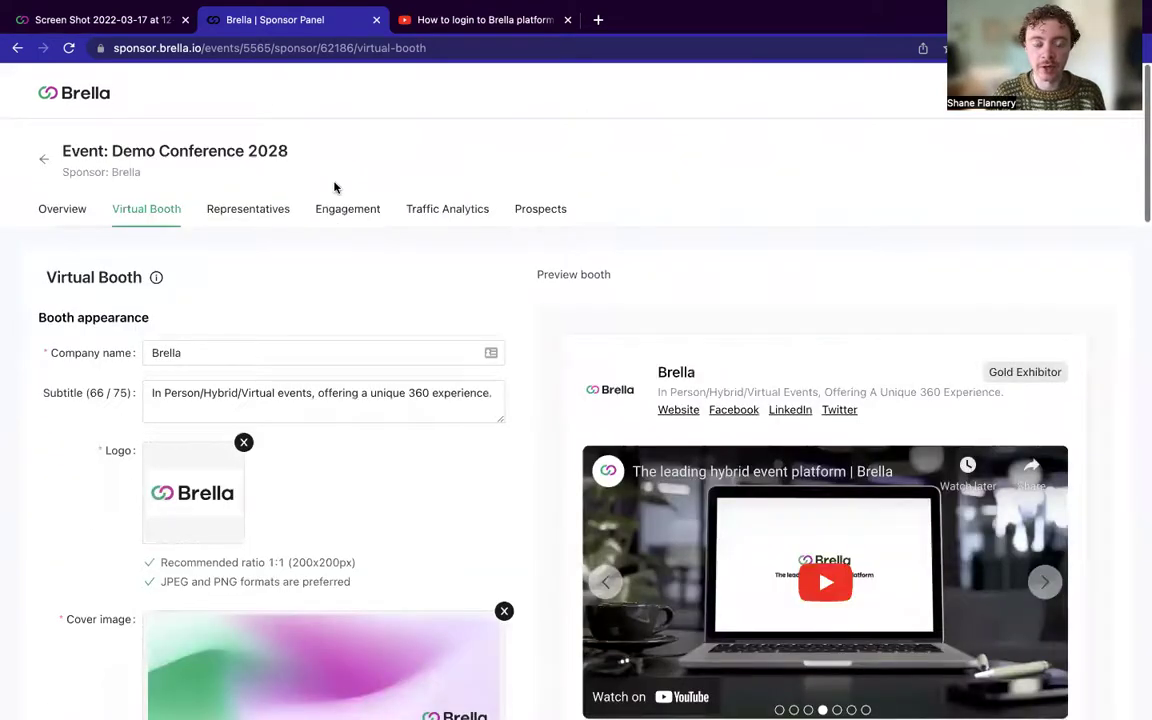
# - Open the Representatives page and scan its five representatives' meeting stats
pyautogui.click(283, 206)
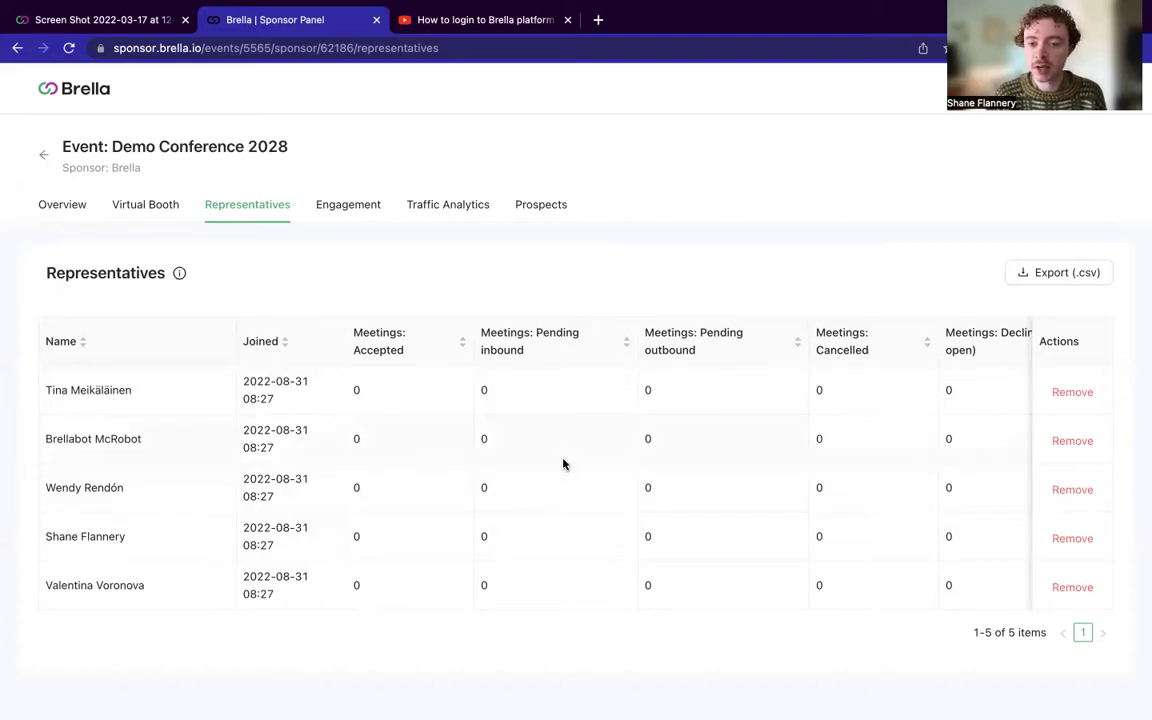
pyautogui.hscroll(2, 561, 463)
pyautogui.hscroll(5, 563, 463)
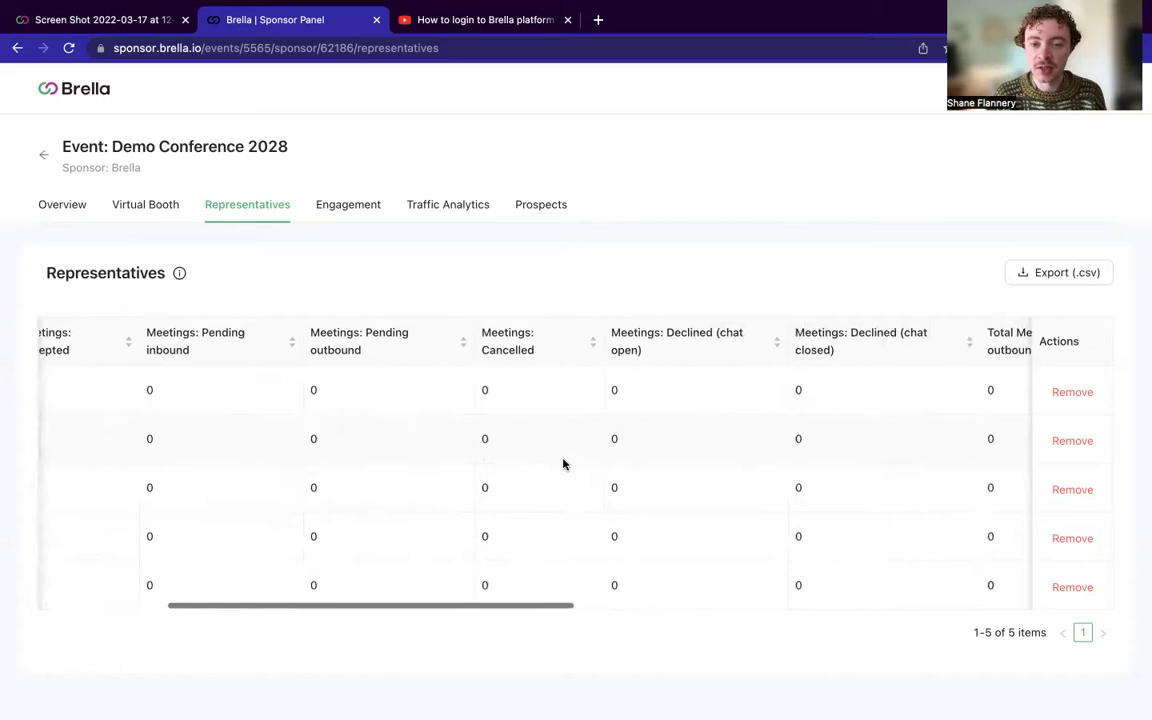
pyautogui.hscroll(-6, 563, 463)
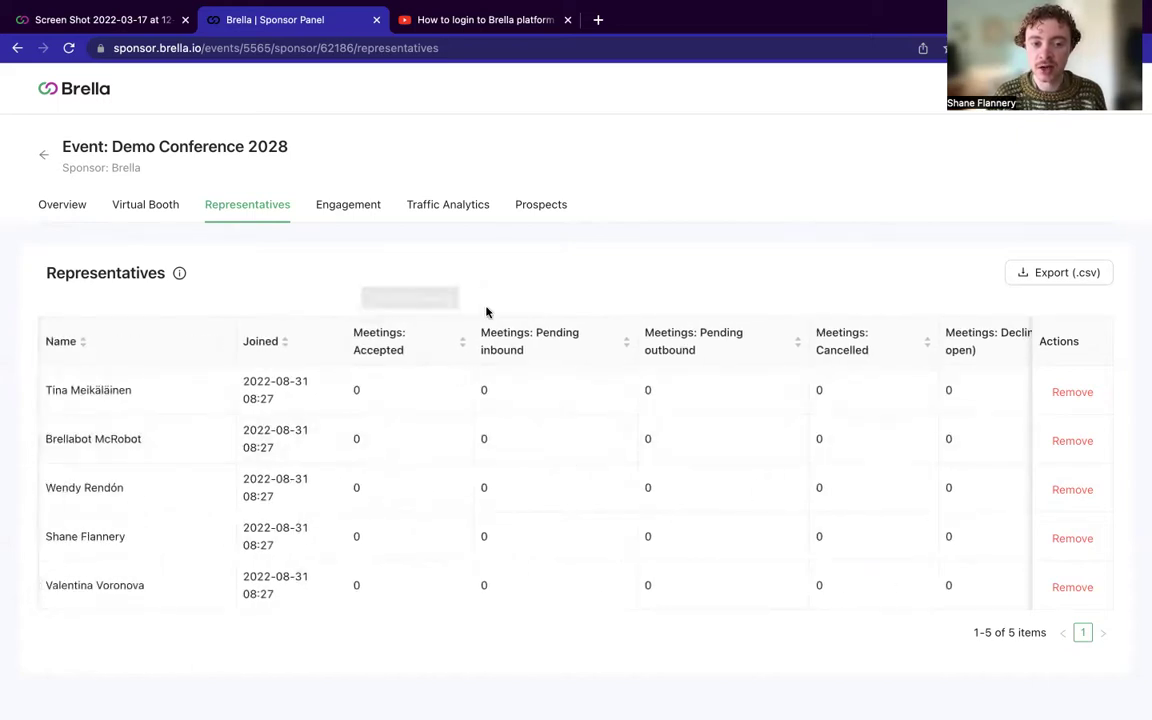
pyautogui.click(357, 204)
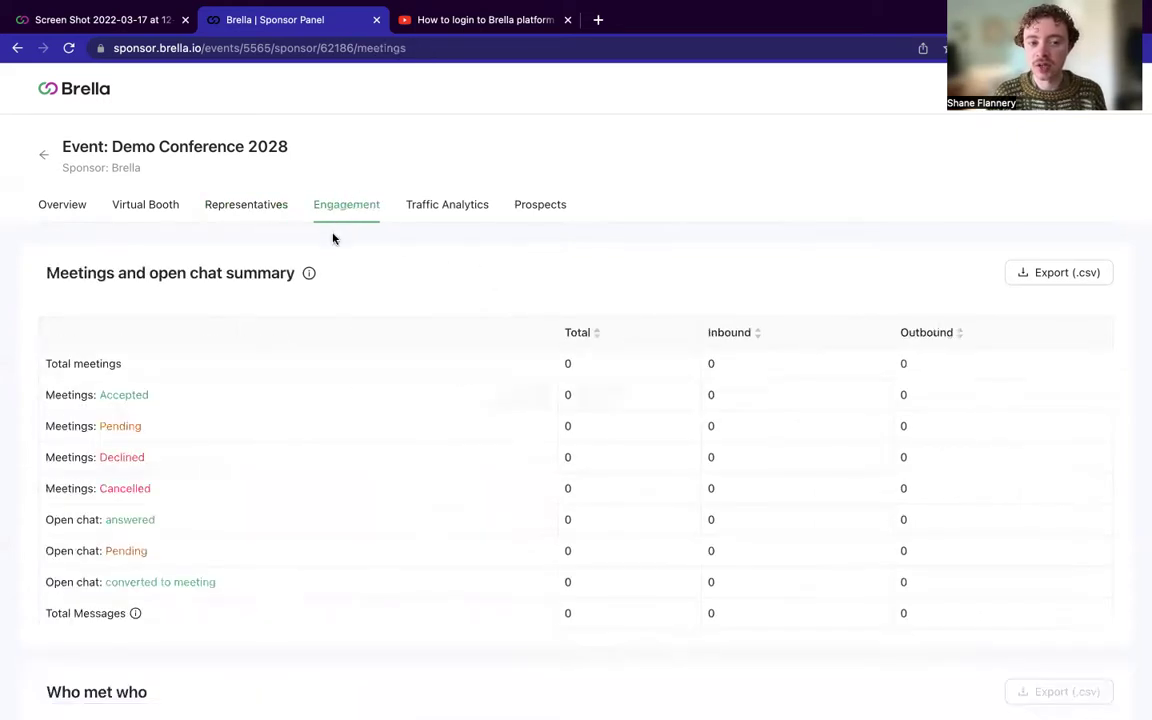
pyautogui.scroll(-2, 422, 258)
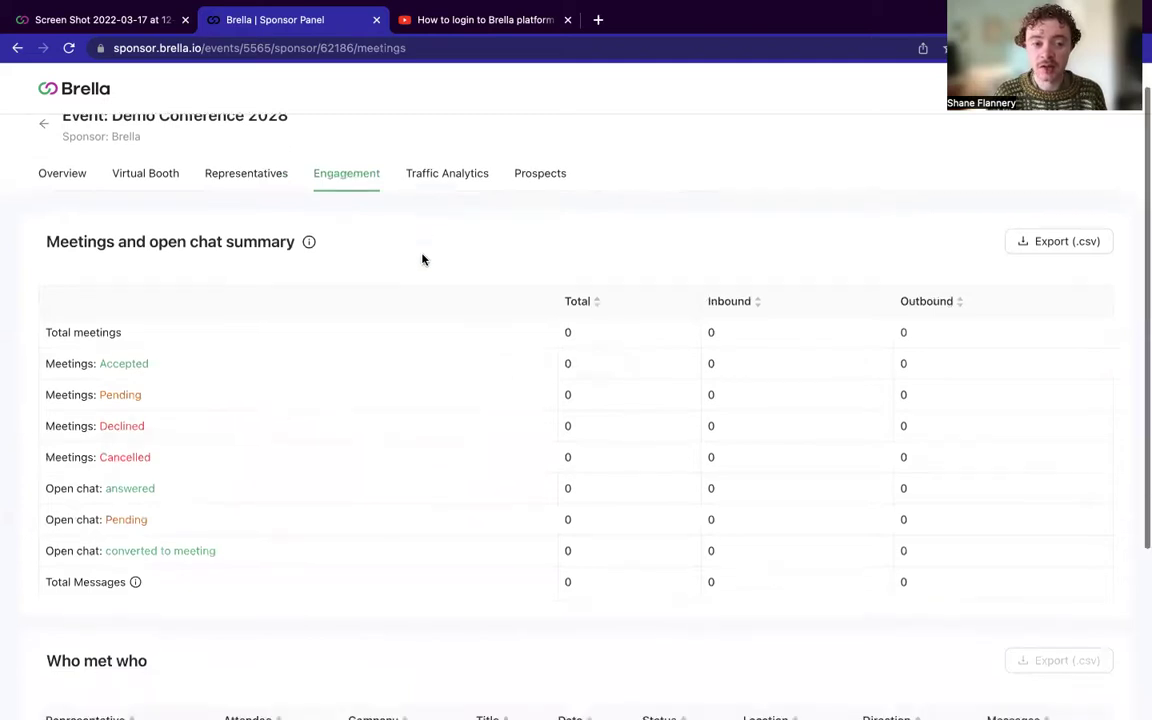
pyautogui.scroll(-3, 422, 258)
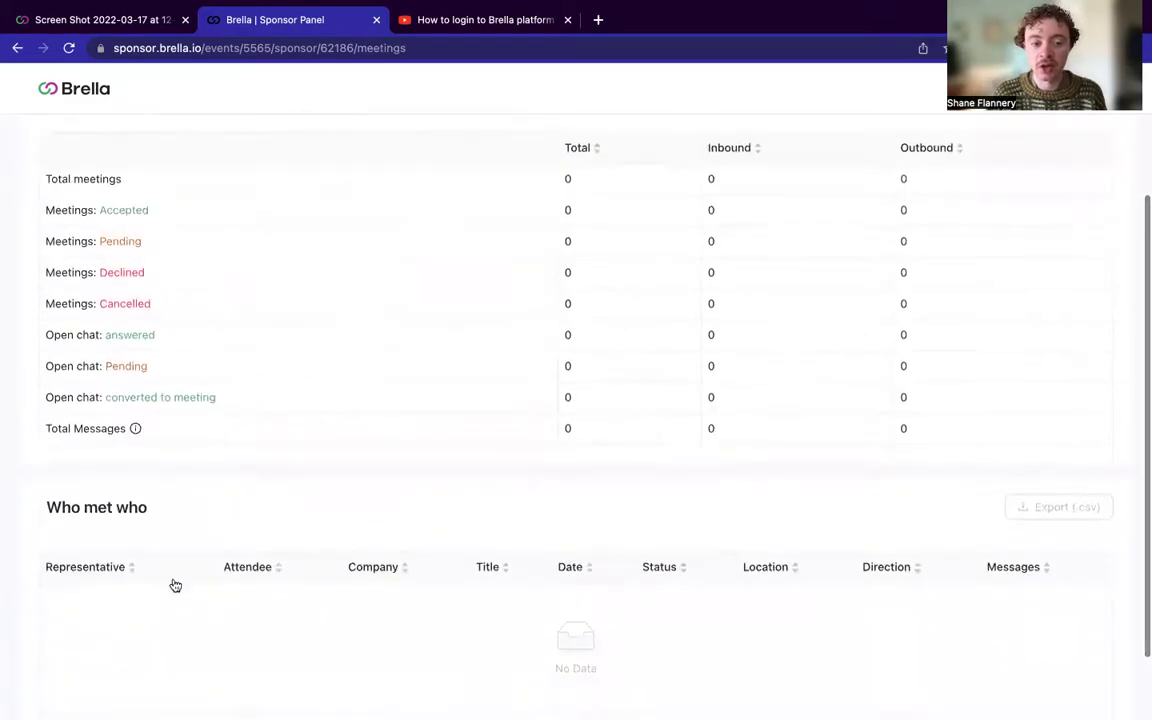
pyautogui.scroll(-2, 210, 500)
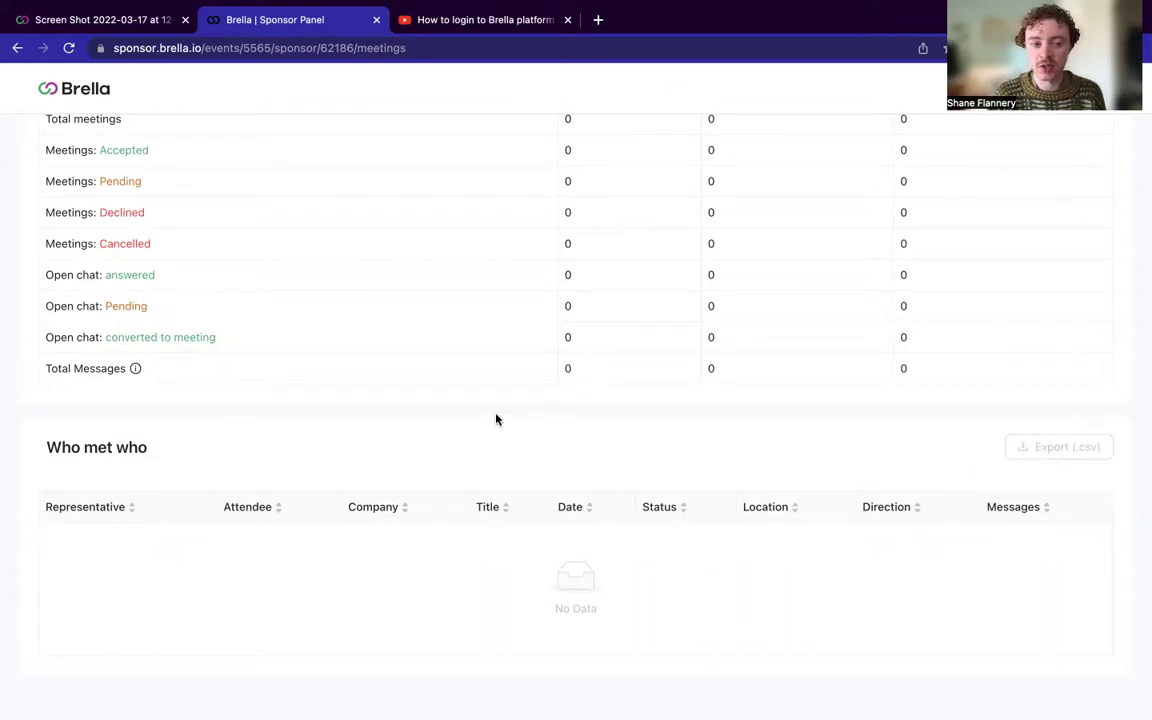
pyautogui.scroll(3, 496, 419)
pyautogui.scroll(1, 496, 419)
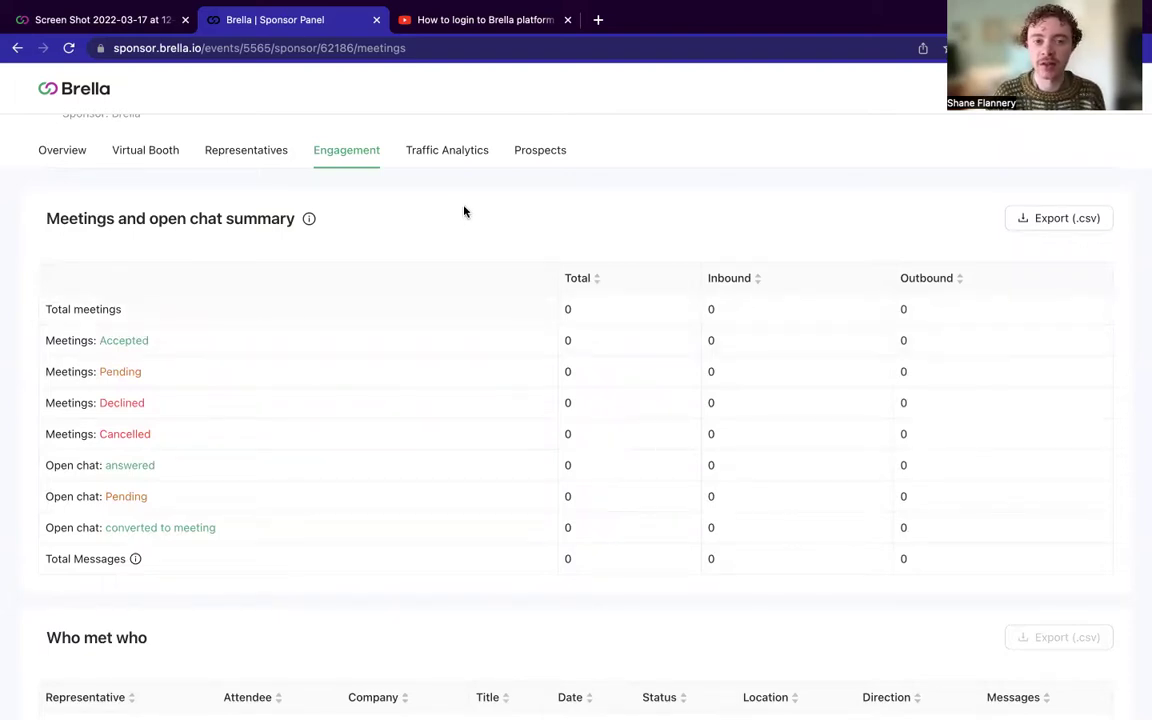
# - Open the empty Prospects list and export it as CSV
pyautogui.click(543, 152)
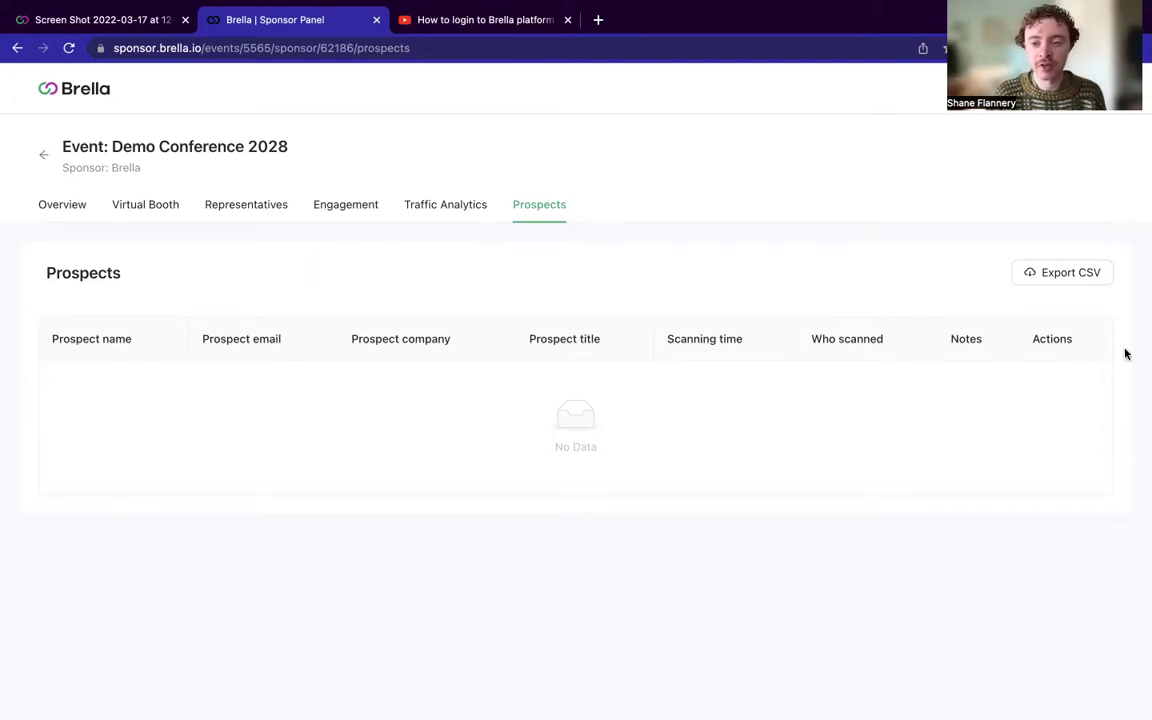
pyautogui.moveTo(1081, 343); pyautogui.dragTo(33, 340)
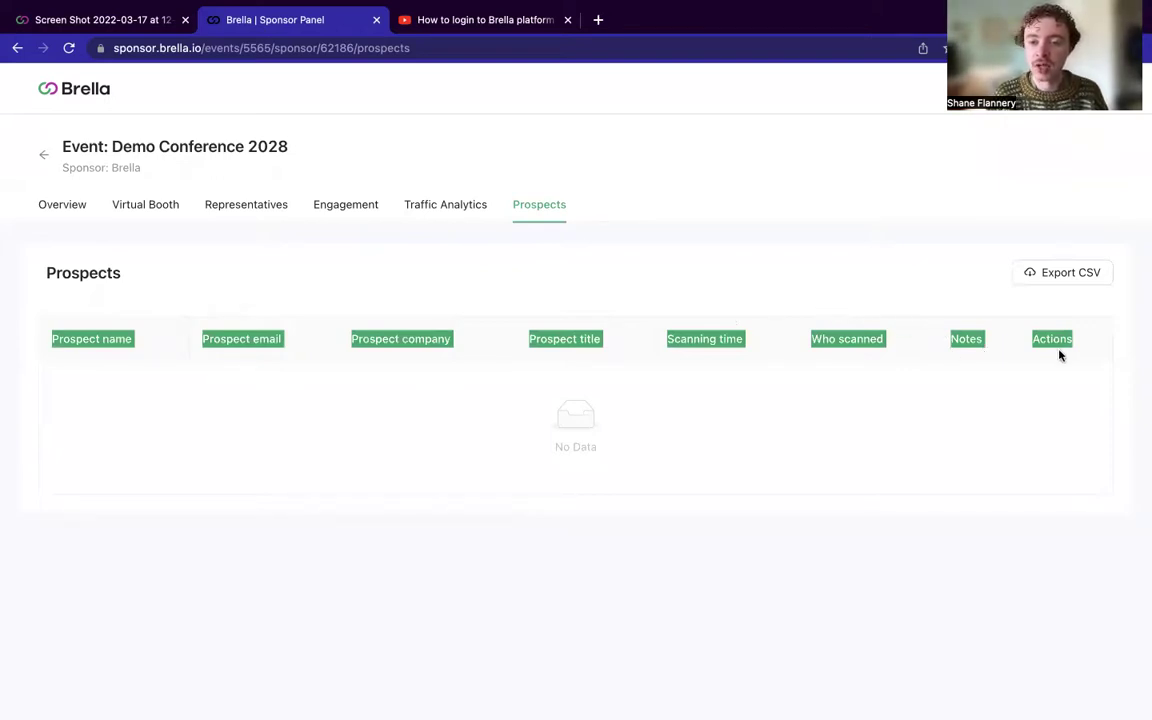
pyautogui.click(975, 296)
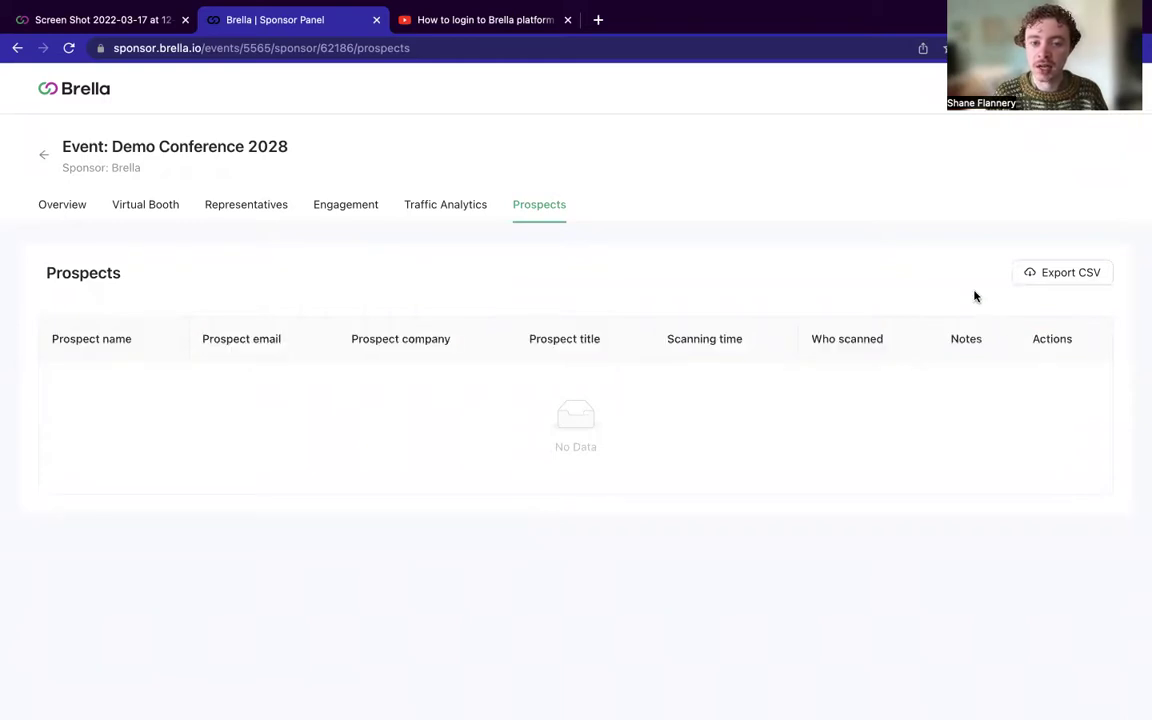
pyautogui.click(1036, 281)
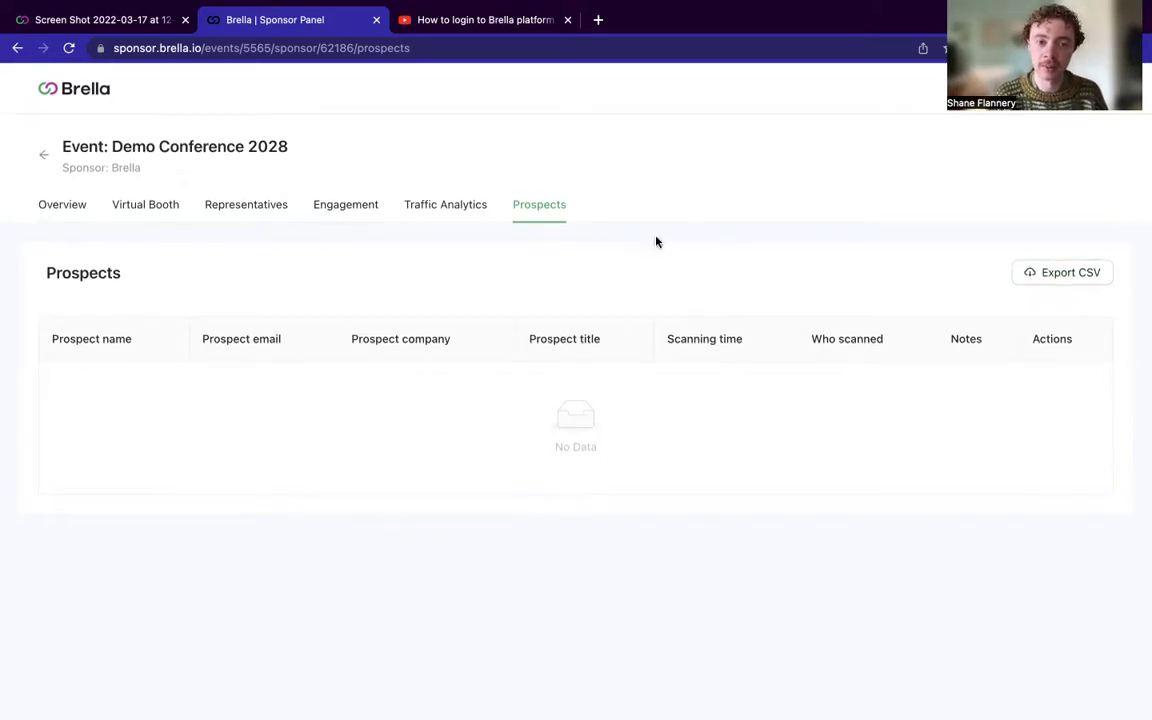
# - Open Traffic Analytics and expand, then collapse, the second visitor's viewed-content breakdown
pyautogui.click(474, 208)
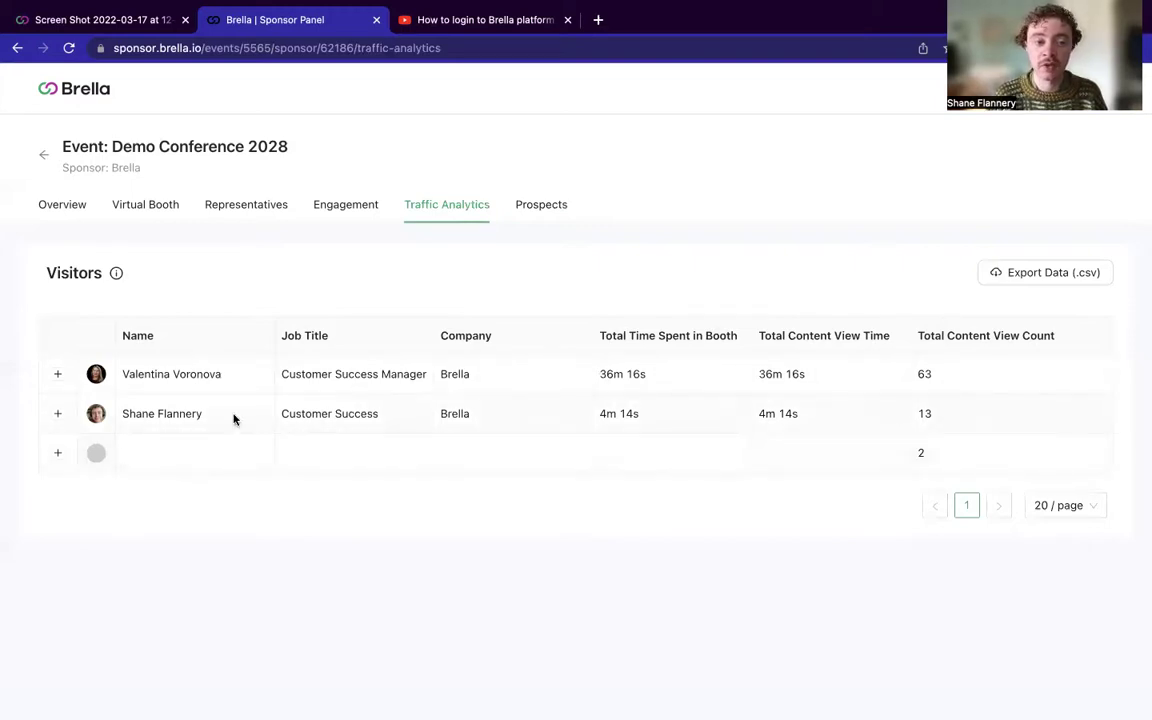
pyautogui.click(58, 415)
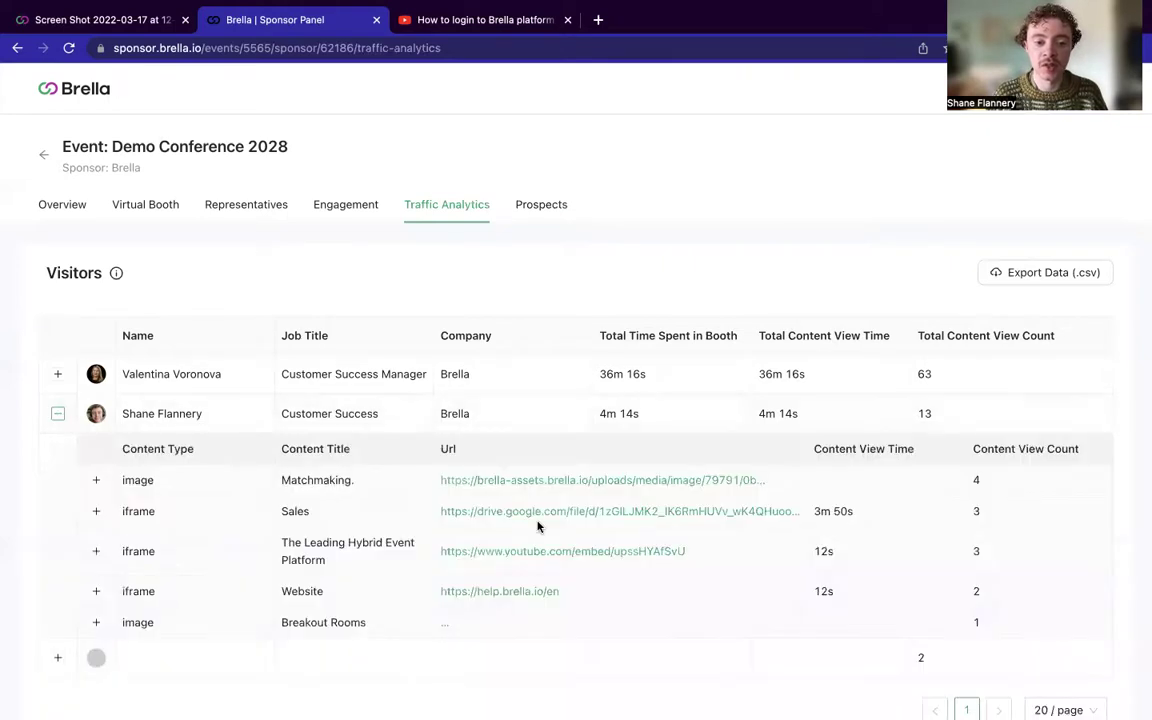
pyautogui.scroll(-1, 550, 420)
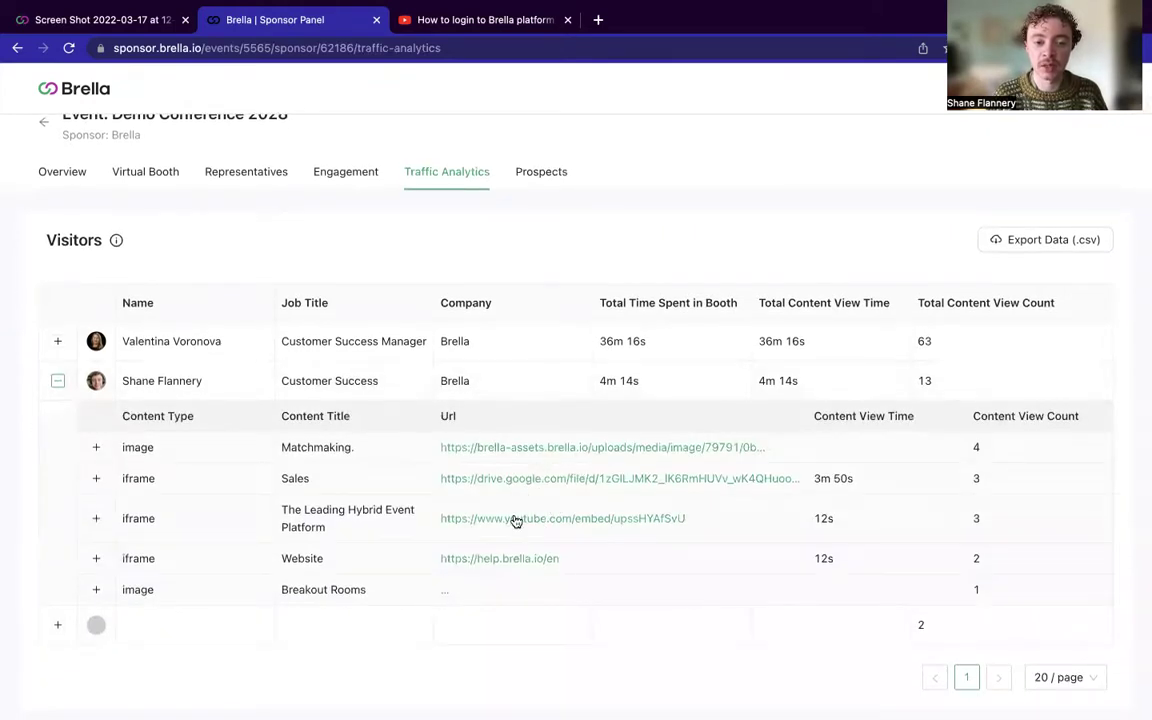
pyautogui.scroll(-1, 507, 570)
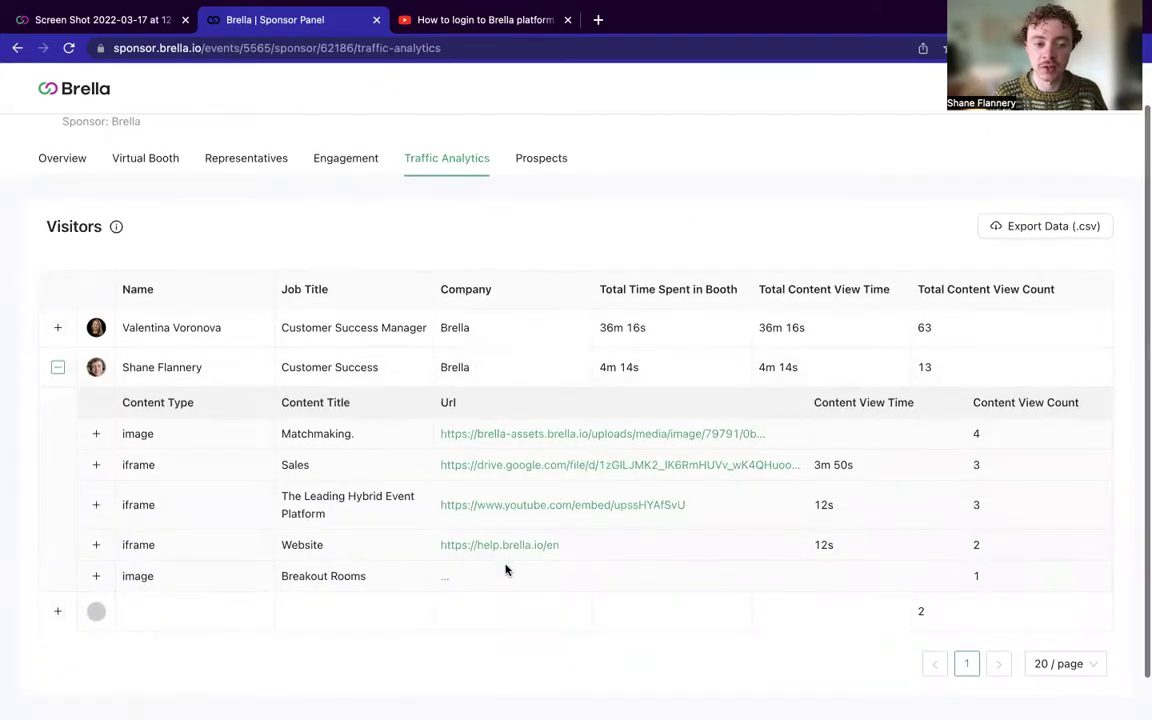
pyautogui.click(57, 369)
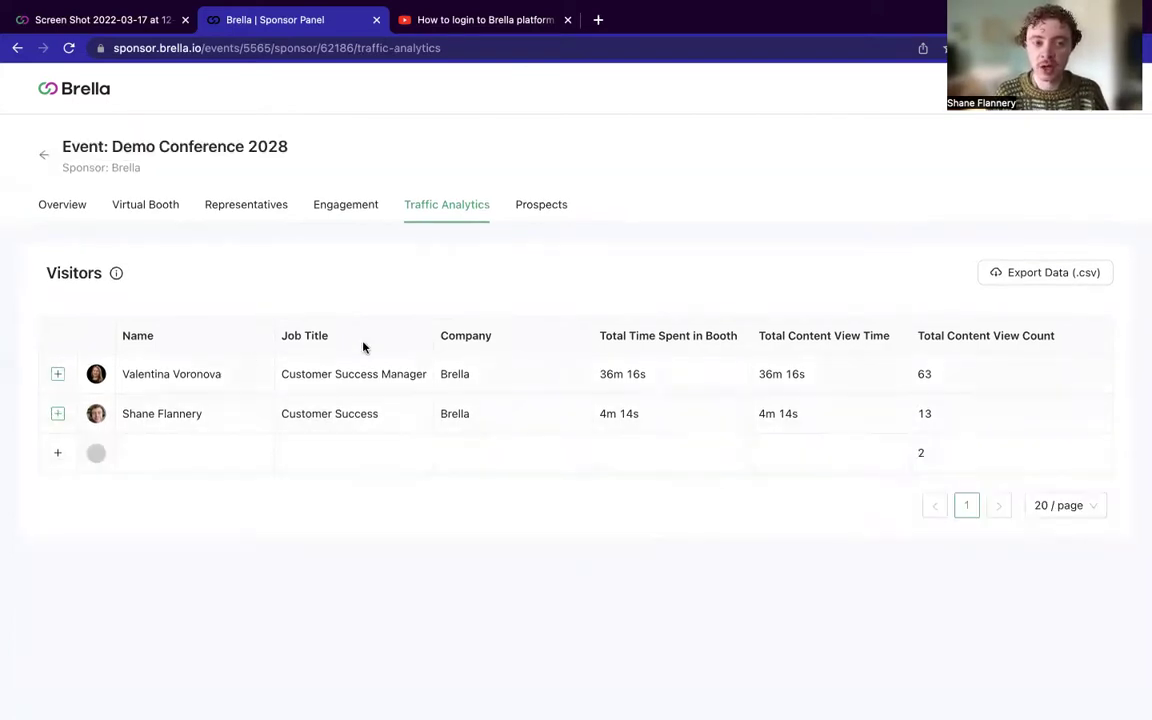
# - After checking Overview stats, preview the Virtual Booth's Product Deck, Quiz and Meetings side bar integrations
pyautogui.click(84, 204)
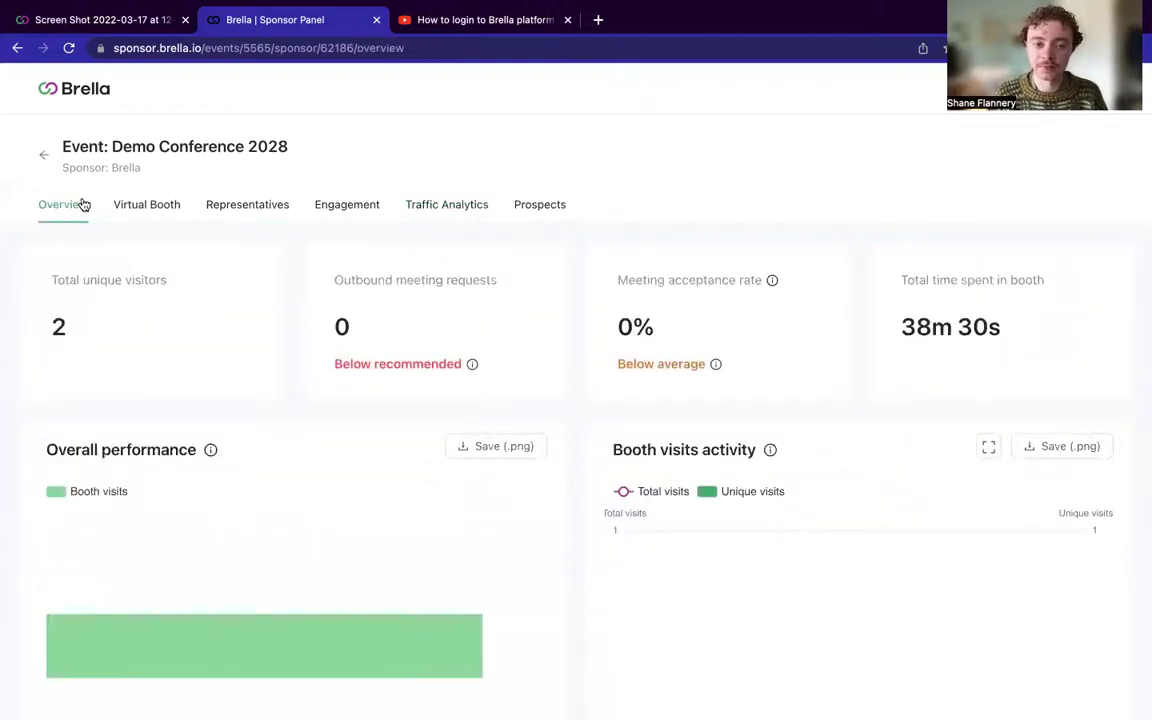
pyautogui.click(126, 204)
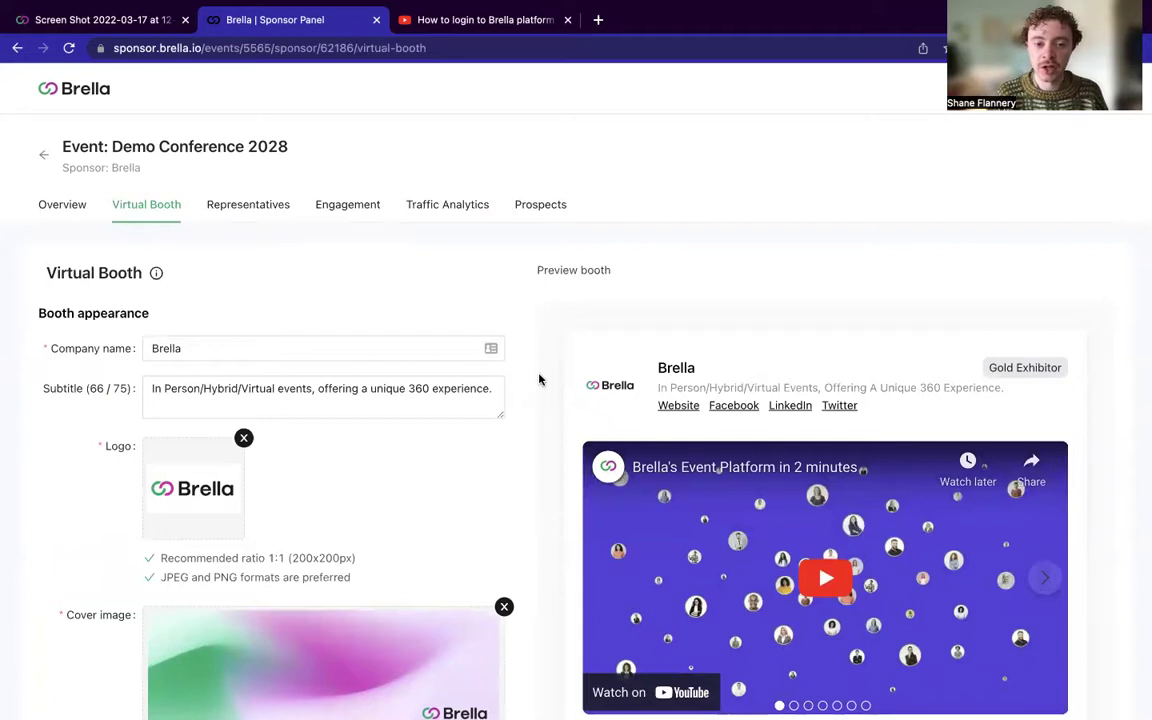
pyautogui.scroll(-10, 539, 379)
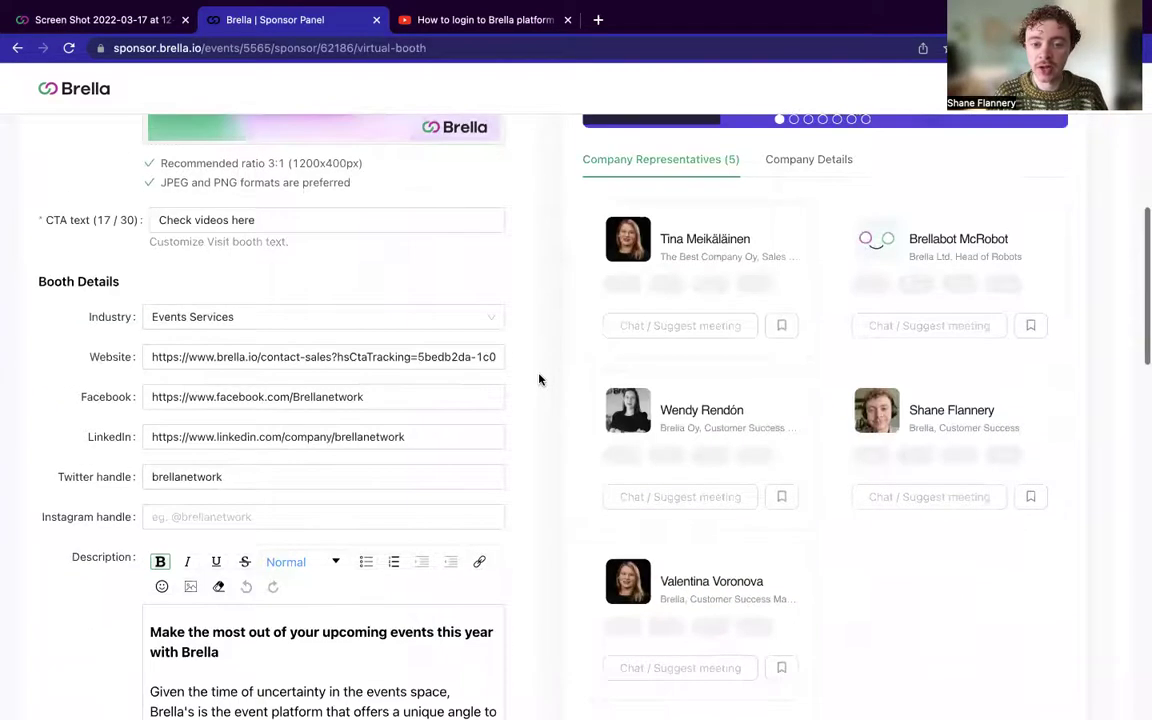
pyautogui.scroll(-15, 539, 379)
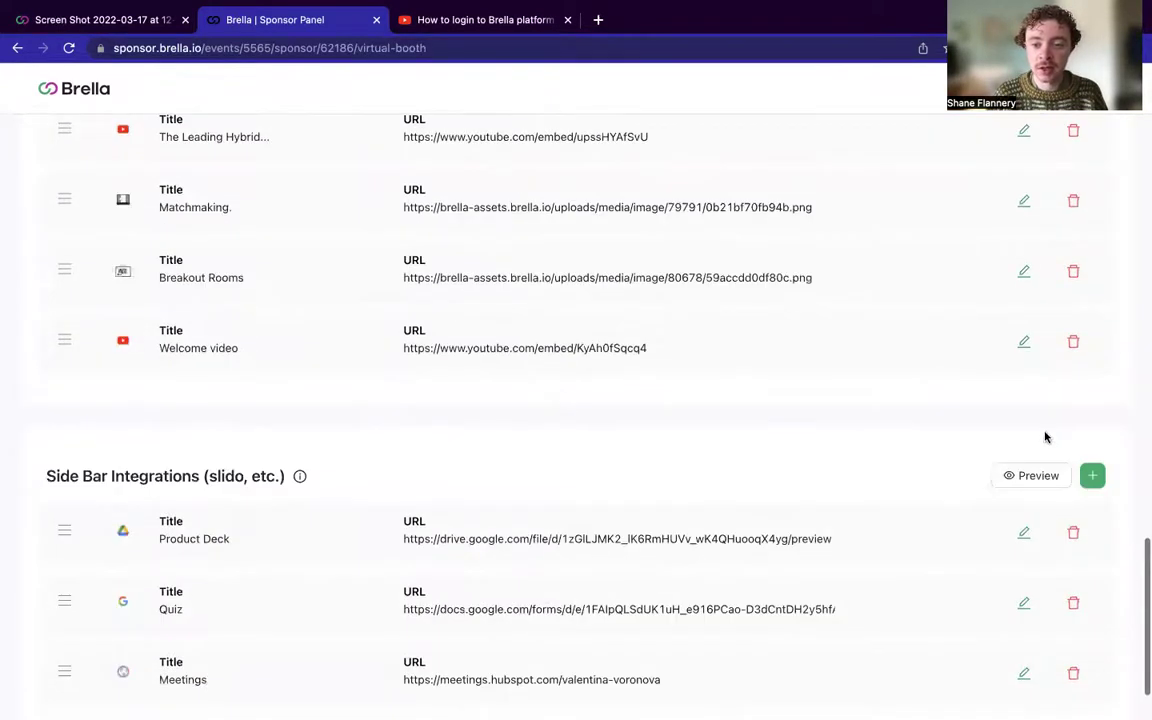
pyautogui.click(1028, 477)
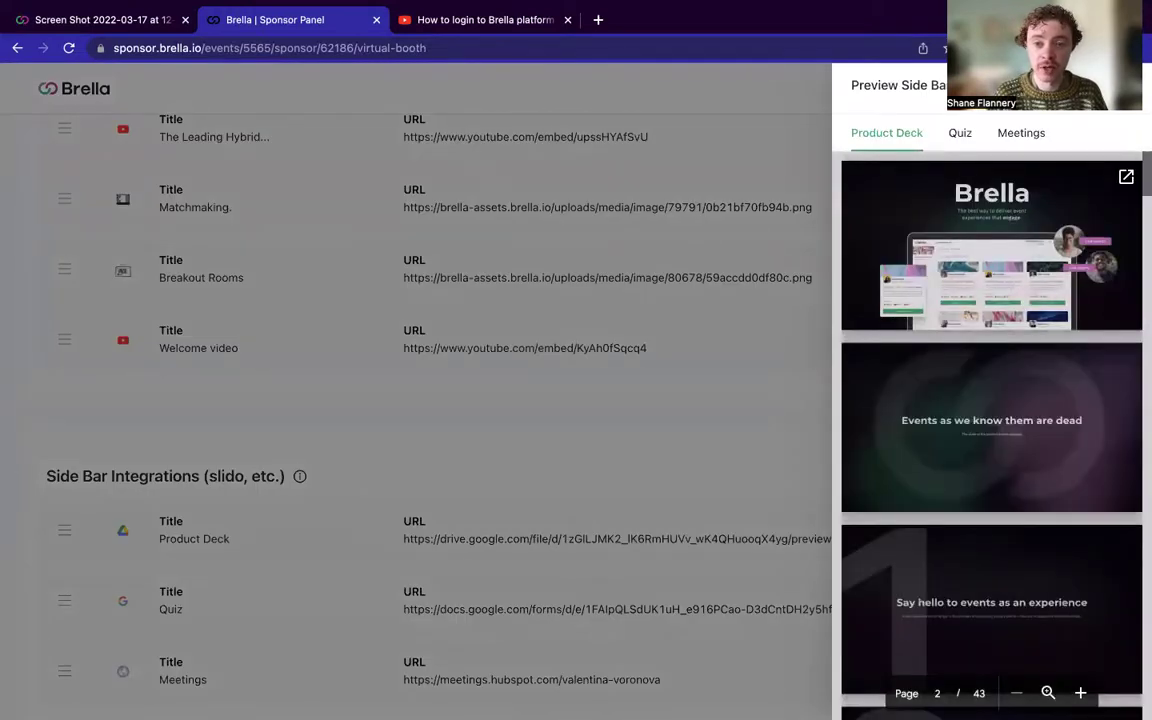
pyautogui.press('Escape')
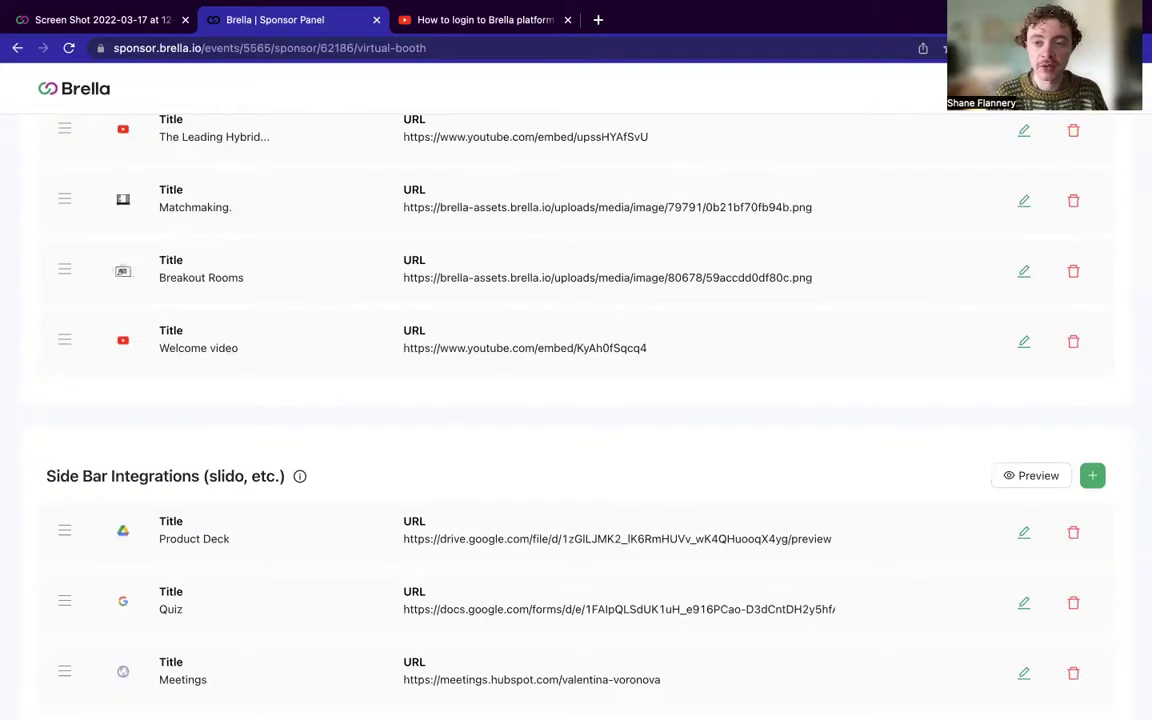
pyautogui.scroll(20, 614, 260)
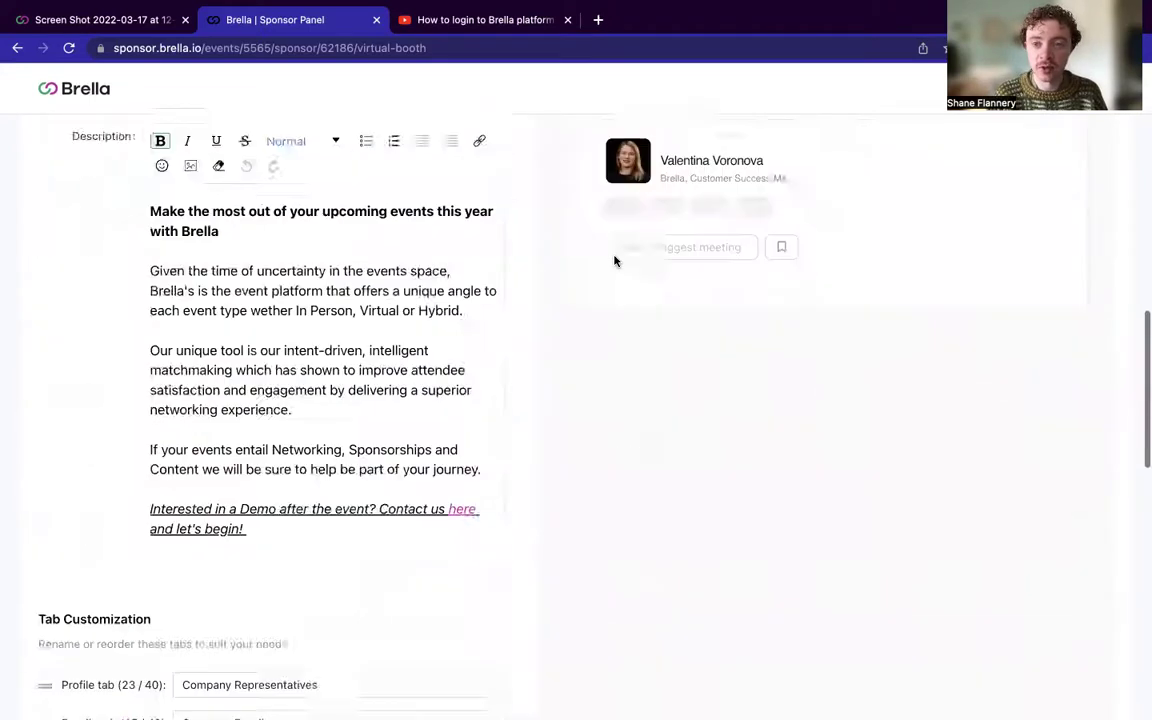
pyautogui.moveTo(155, 274)
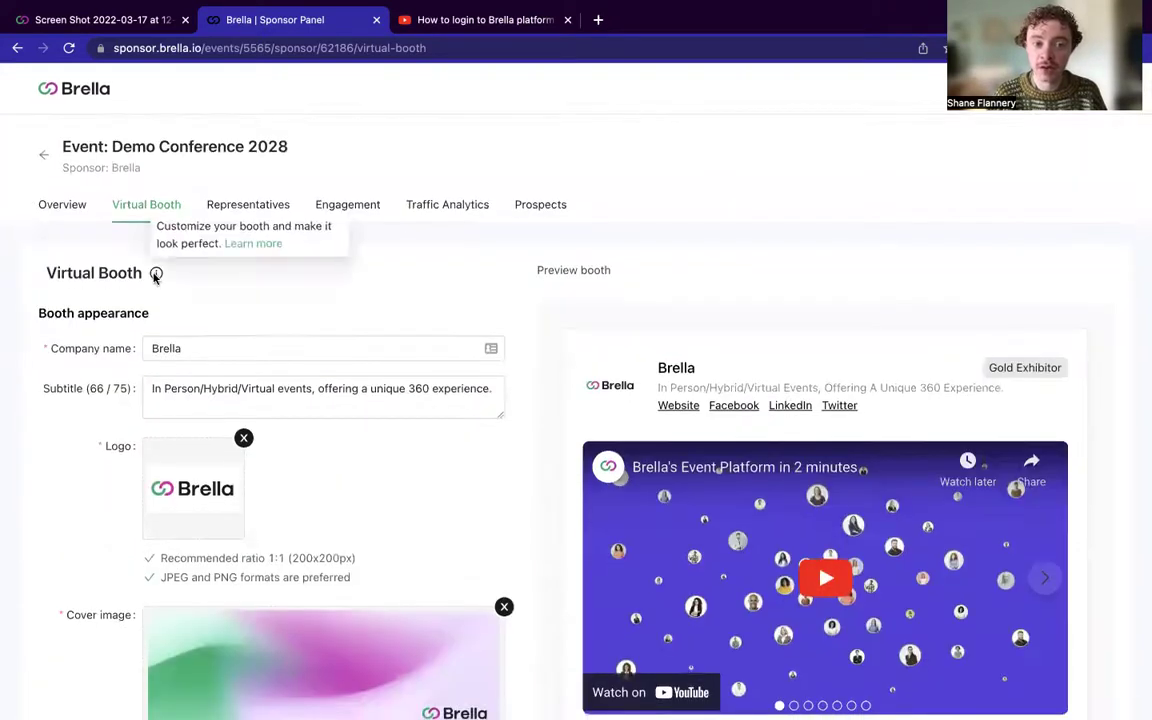